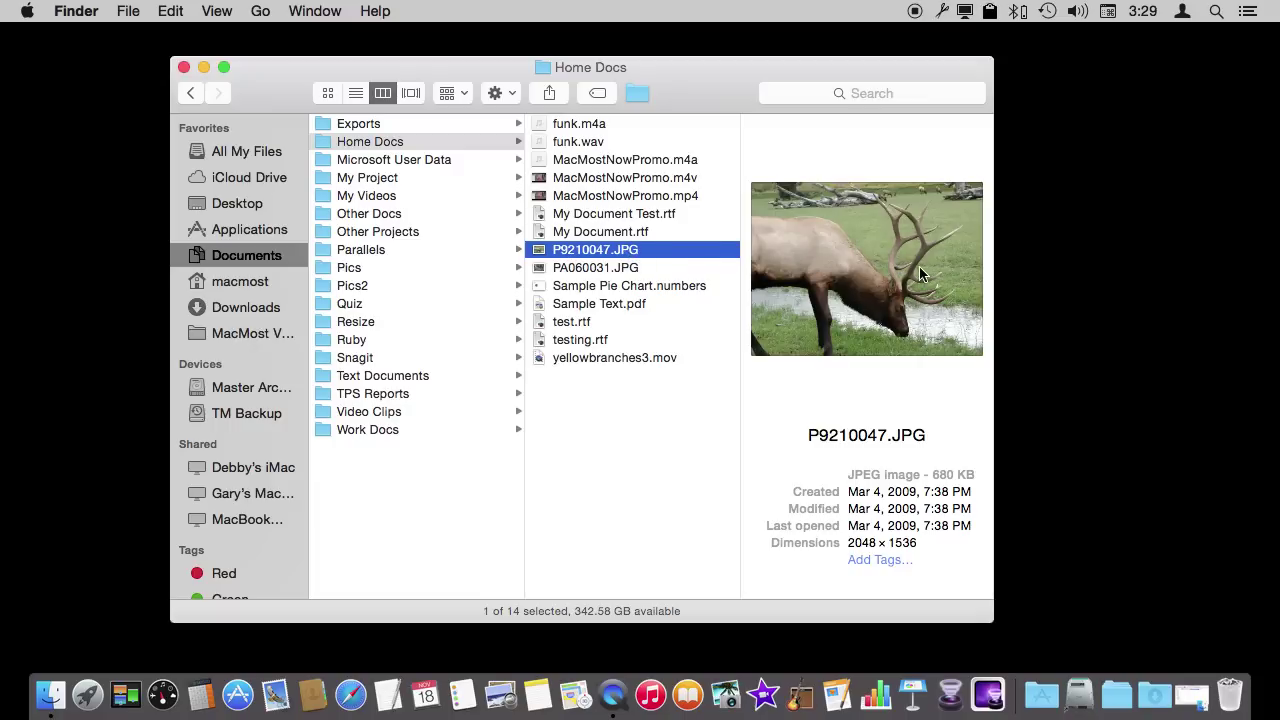
Show the Home Docs files in List view with the Preview pane beside them
{"action": "left_click", "coordinate": [586, 320]}
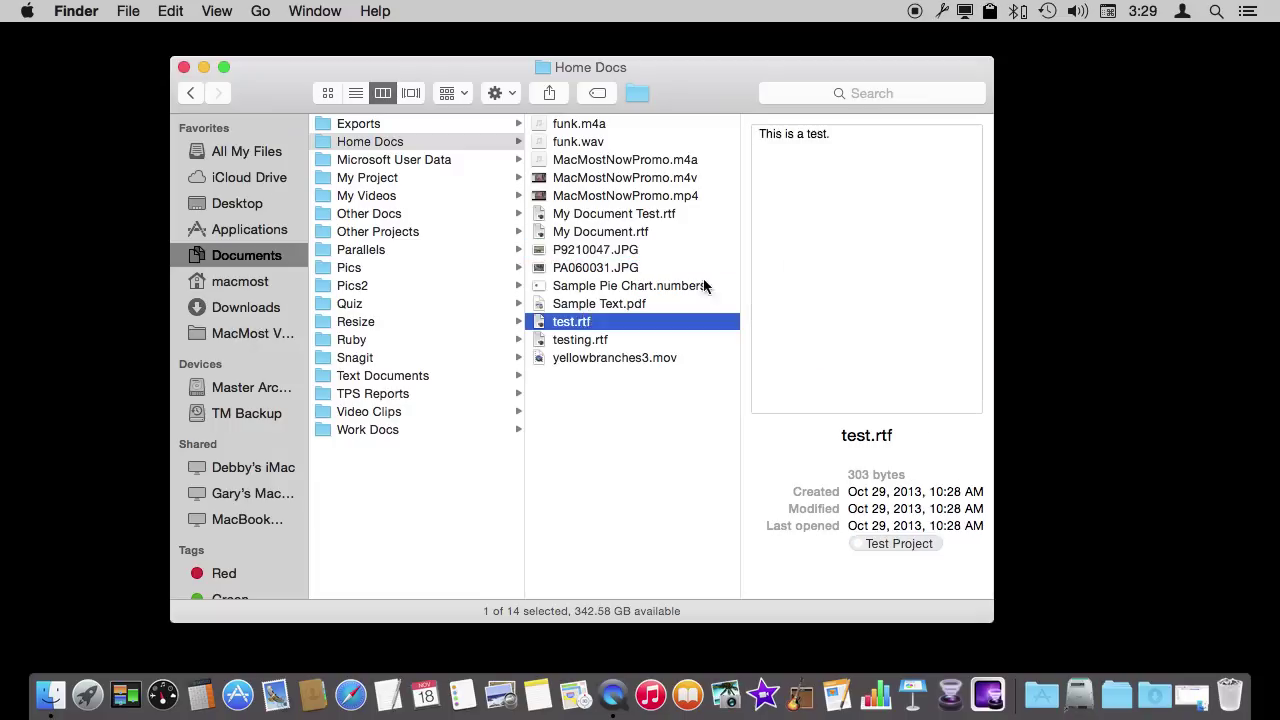
{"action": "left_click", "coordinate": [618, 252]}
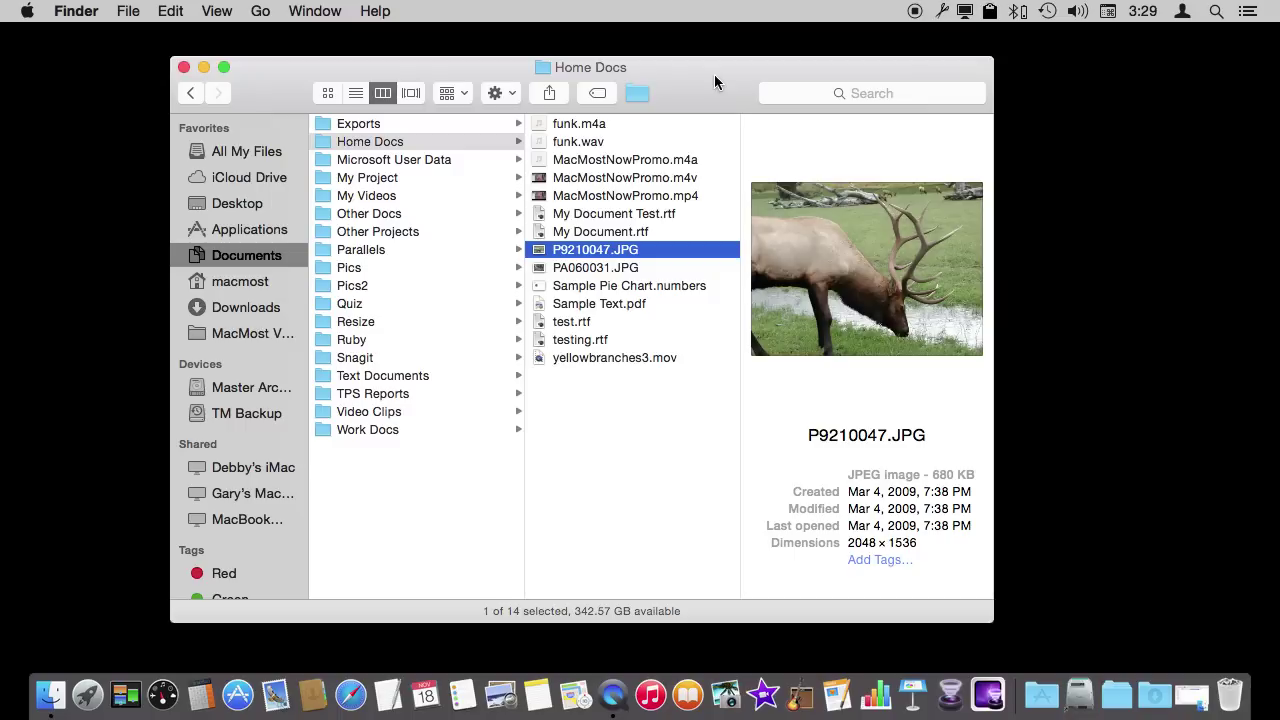
{"action": "left_click", "coordinate": [356, 94]}
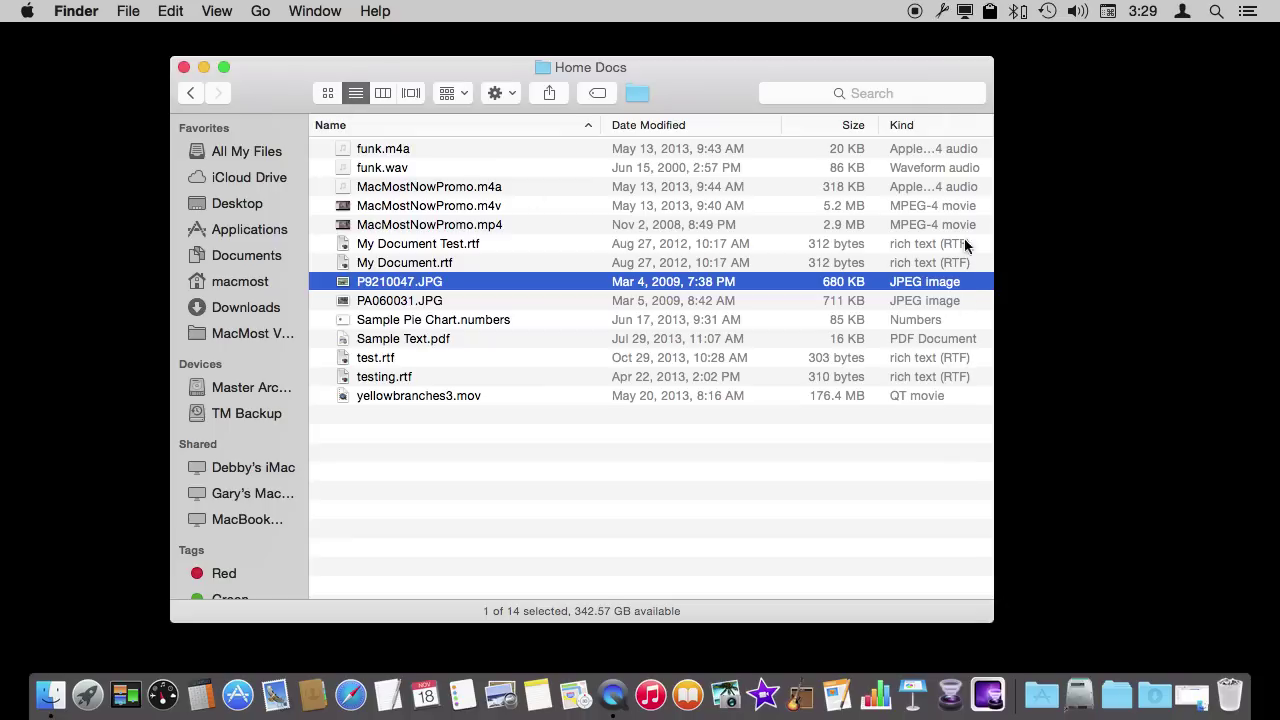
{"action": "left_click", "coordinate": [215, 11]}
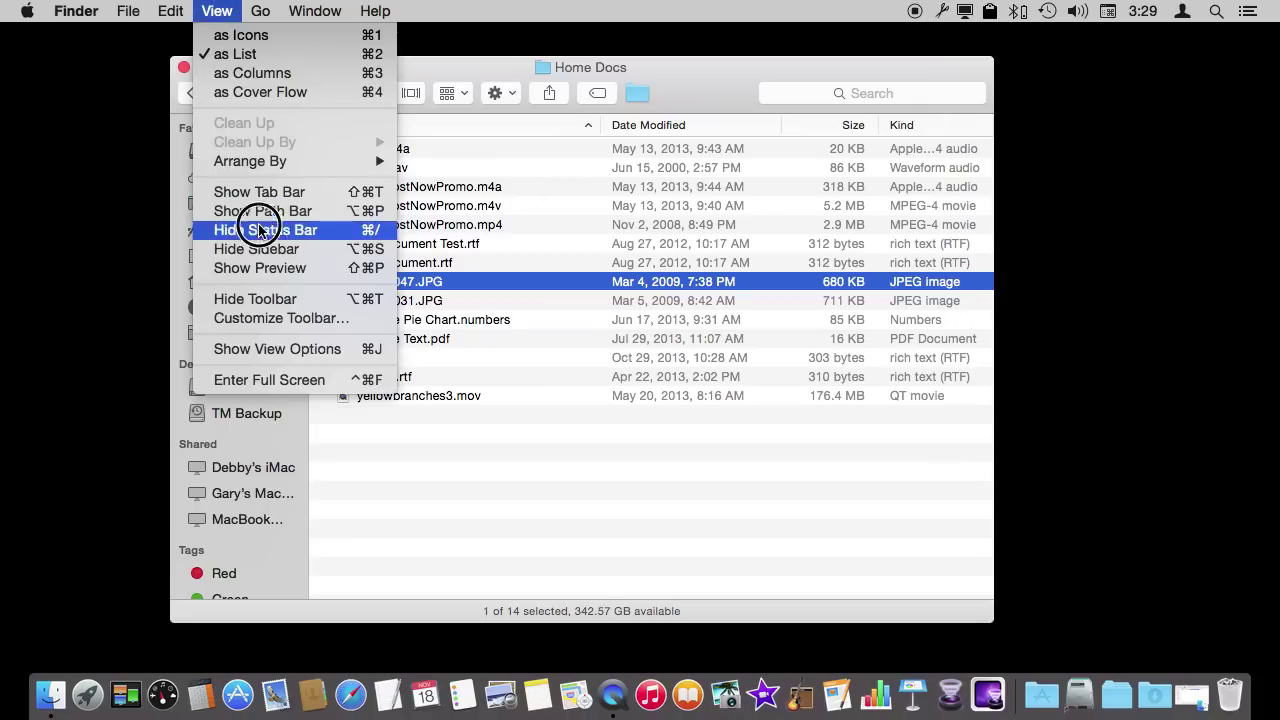
{"action": "left_click", "coordinate": [255, 268]}
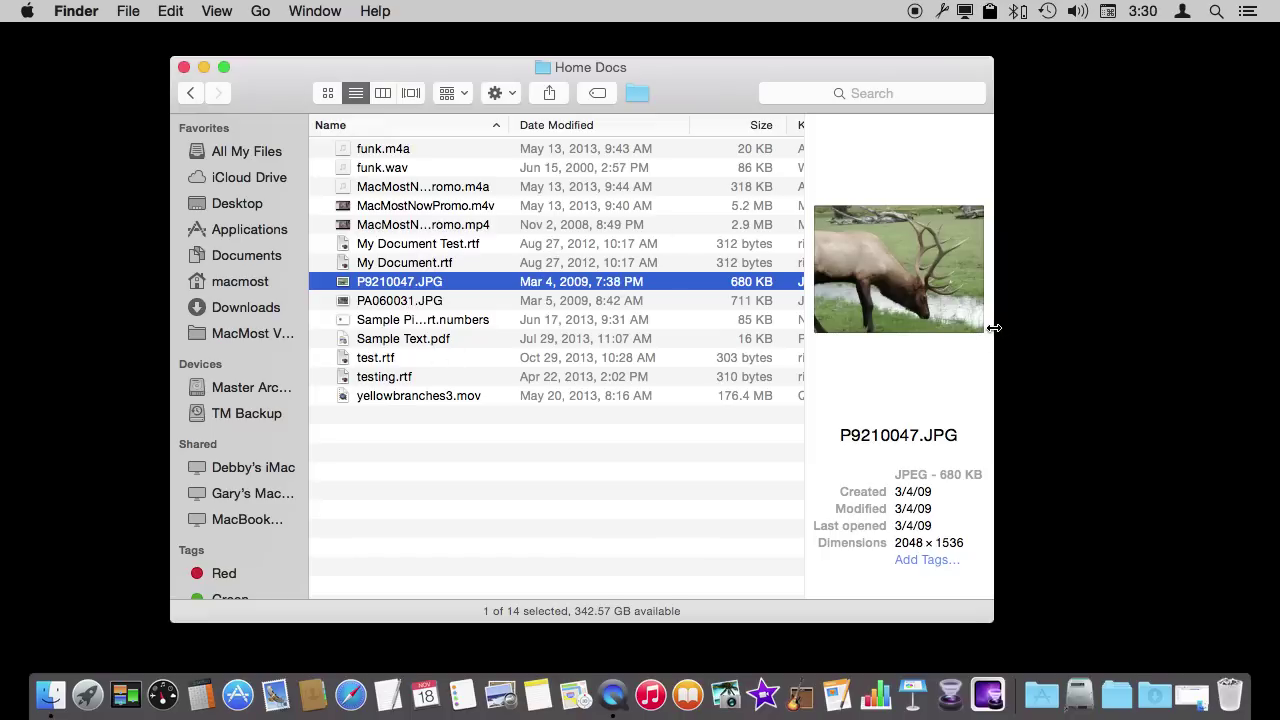
Widen the window and enlarge the preview pane, then preview PA060031.JPG and test.rtf
{"action": "left_click_drag", "start_coordinate": [994, 327], "coordinate": [1123, 326]}
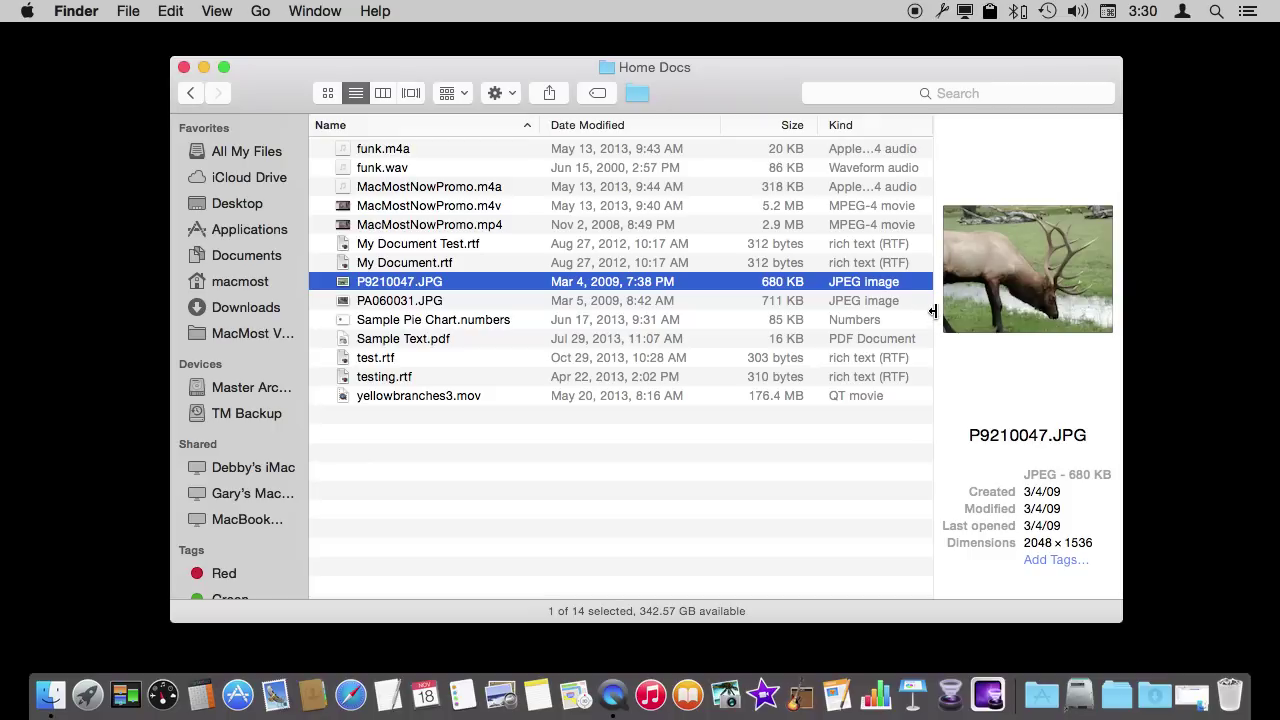
{"action": "left_click_drag", "start_coordinate": [933, 312], "coordinate": [831, 311]}
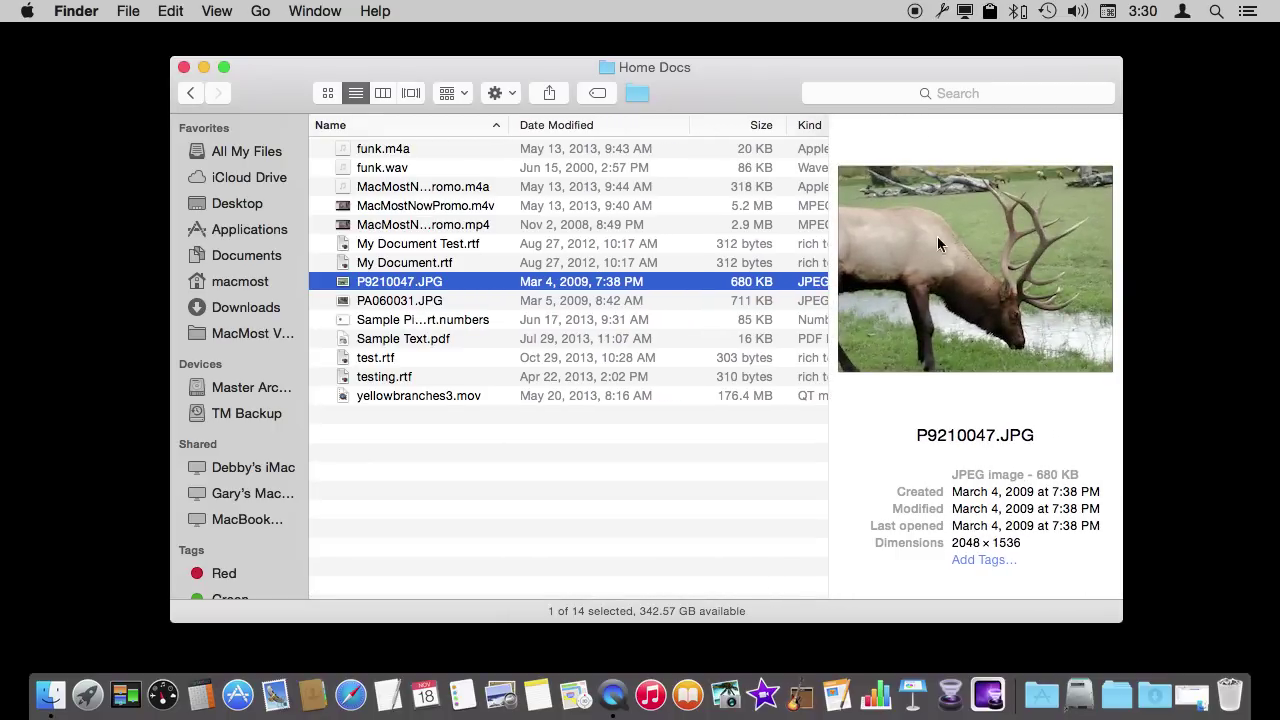
{"action": "left_click", "coordinate": [368, 303]}
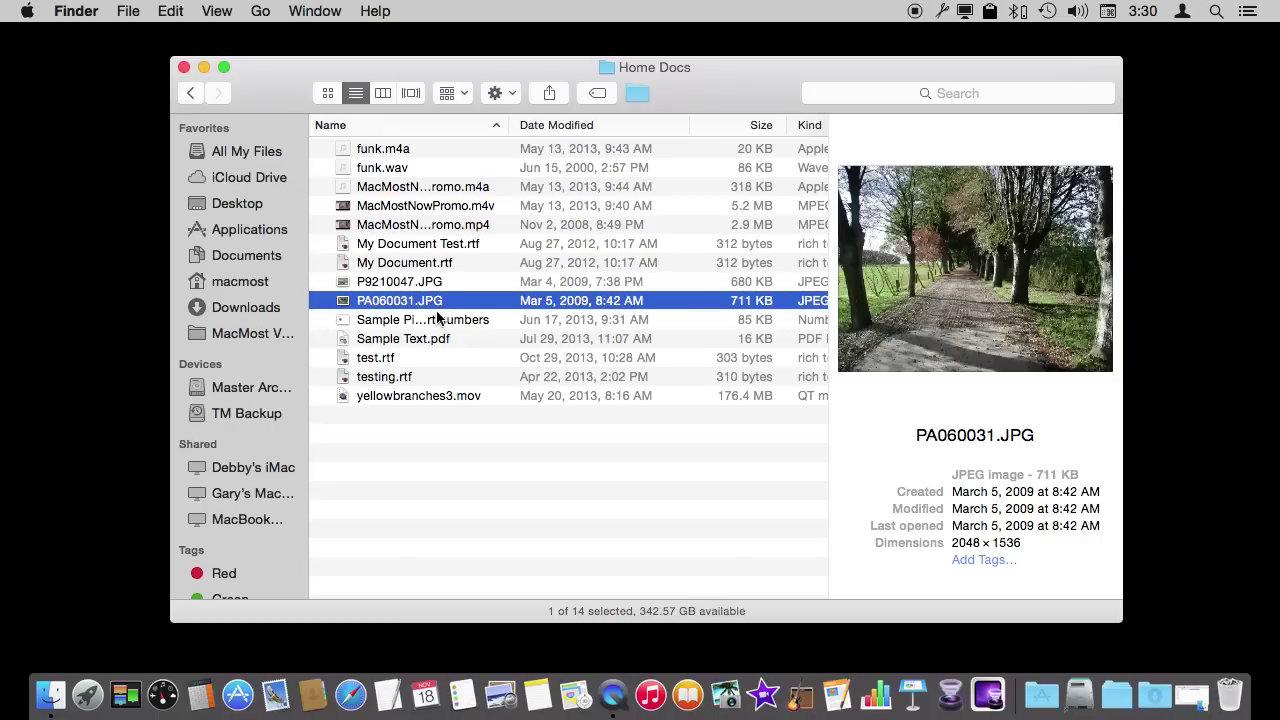
{"action": "key", "text": "Down"}
{"action": "key", "text": "Down"}
{"action": "key", "text": "Down"}
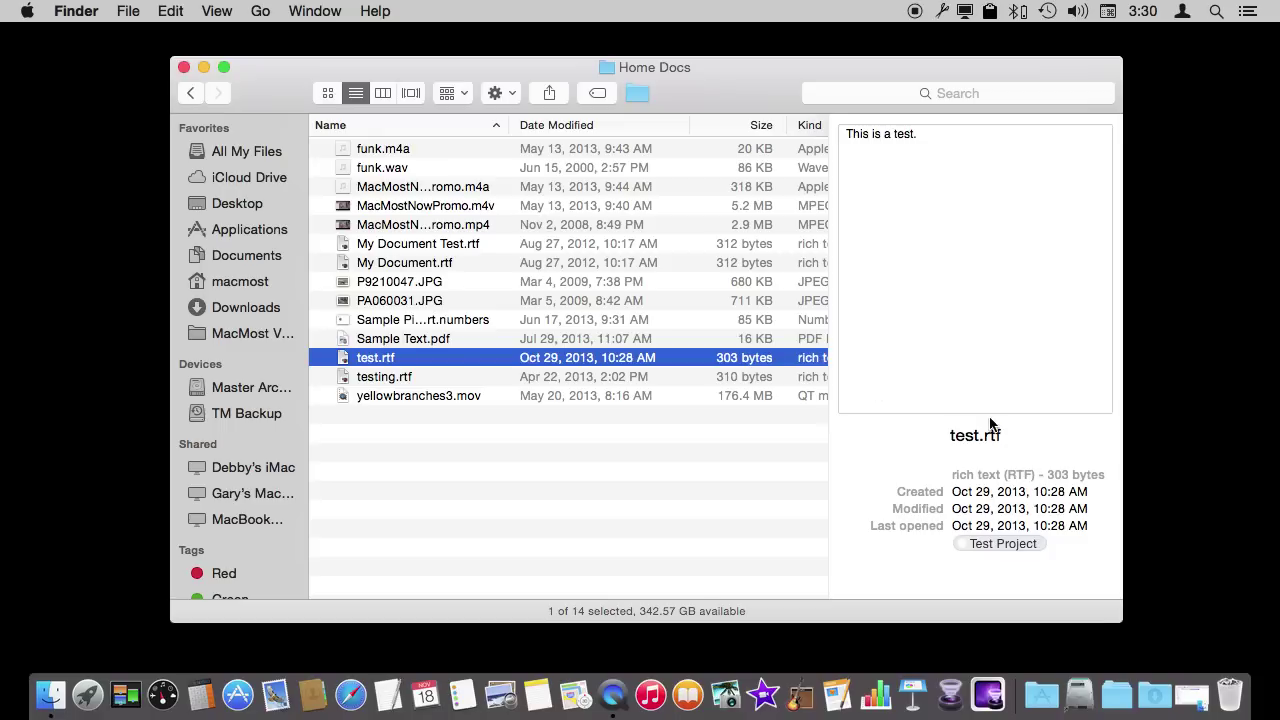
View Home Docs as icons with PA060031.JPG previewed and the preview pane kept, then return to list
{"action": "left_click", "coordinate": [326, 94]}
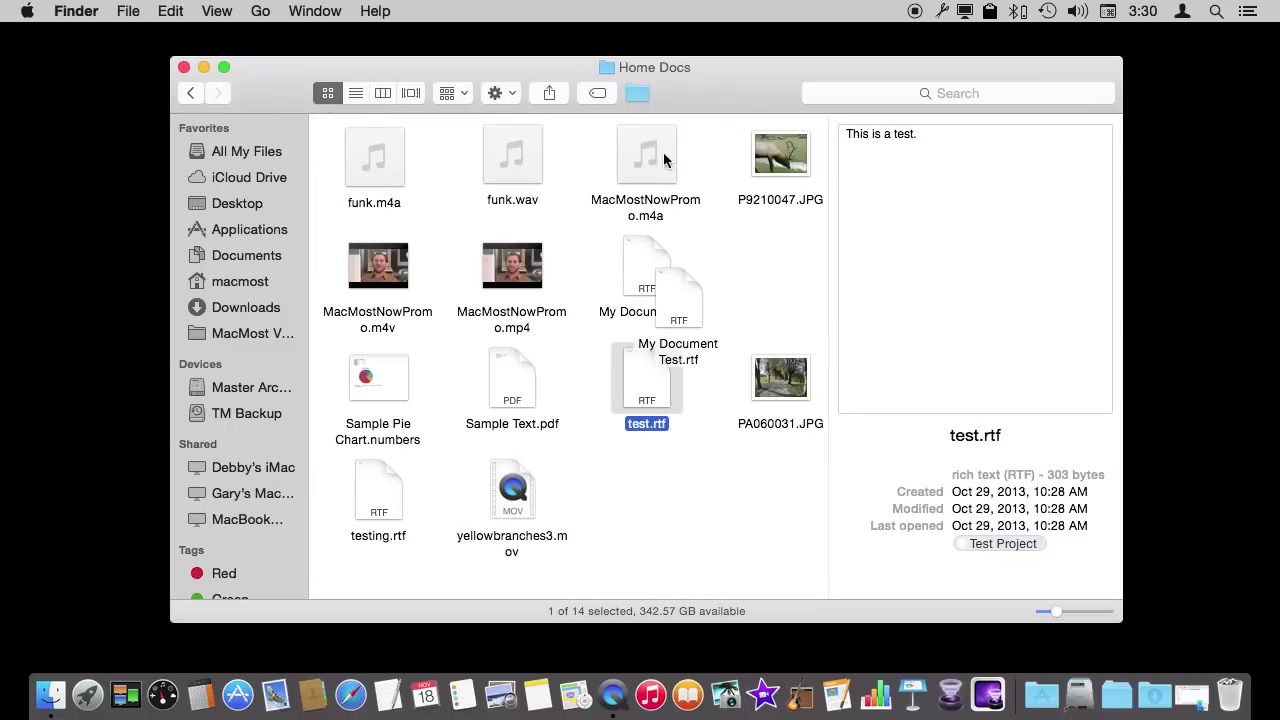
{"action": "left_click", "coordinate": [789, 395]}
{"action": "left_click", "coordinate": [218, 11]}
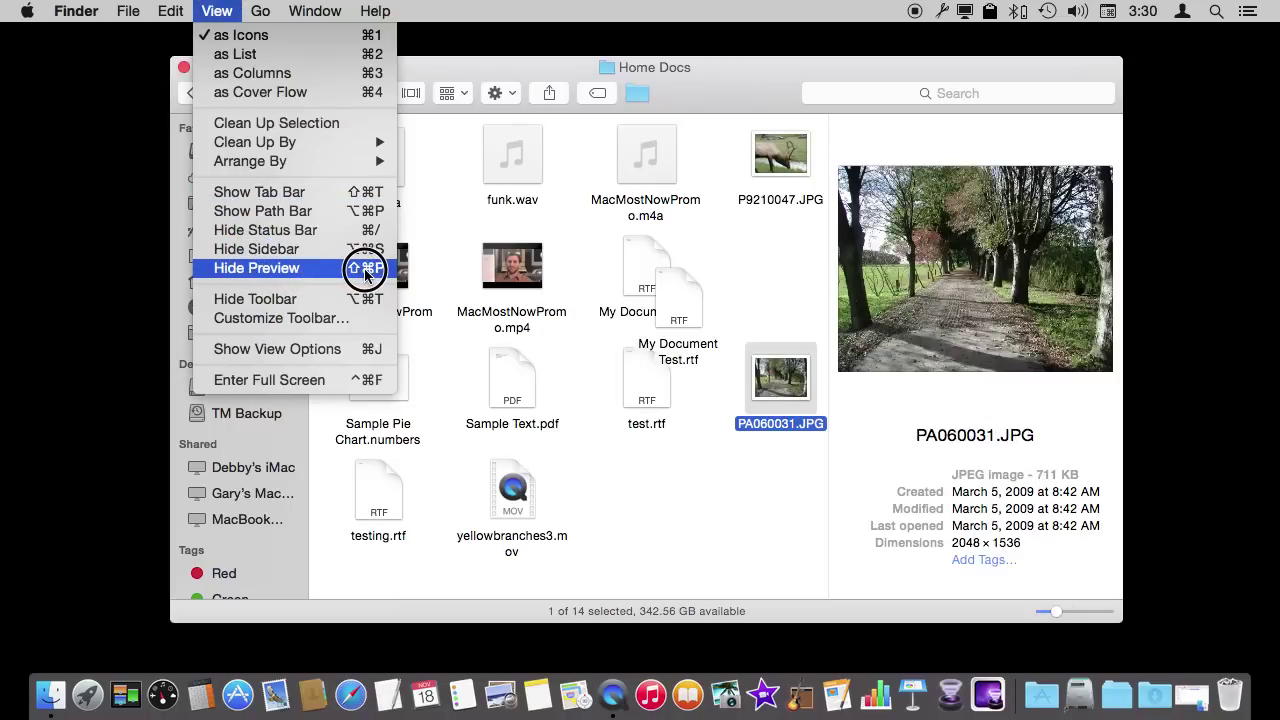
{"action": "left_click", "coordinate": [730, 89]}
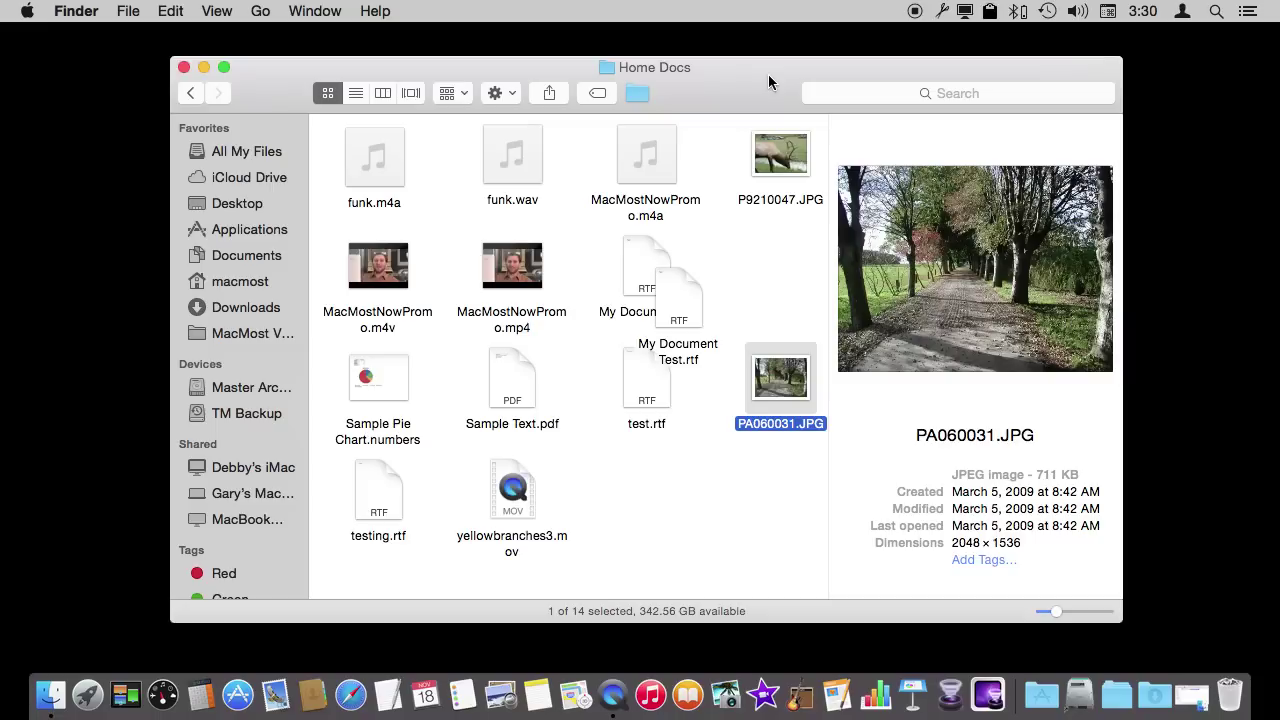
{"action": "left_click", "coordinate": [352, 95]}
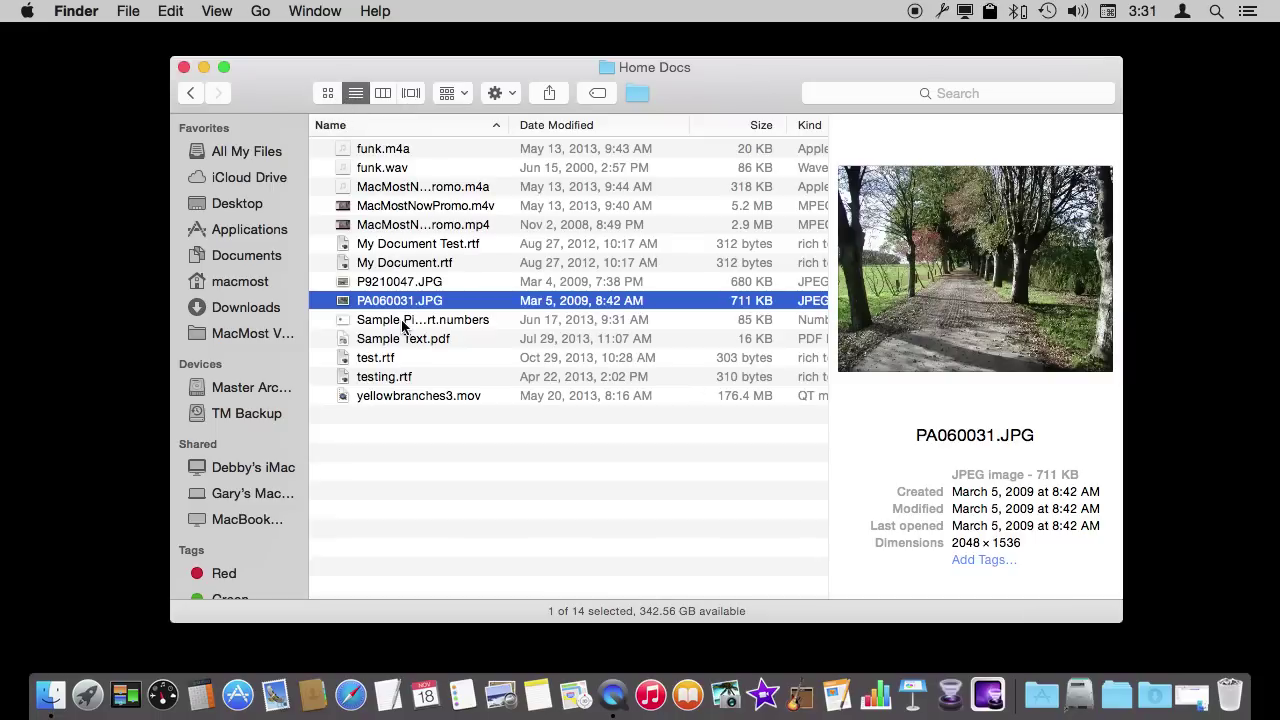
Preview the elk photo, My Document.rtf and neighbouring files, ending on PA060031.JPG
{"action": "left_click", "coordinate": [394, 283]}
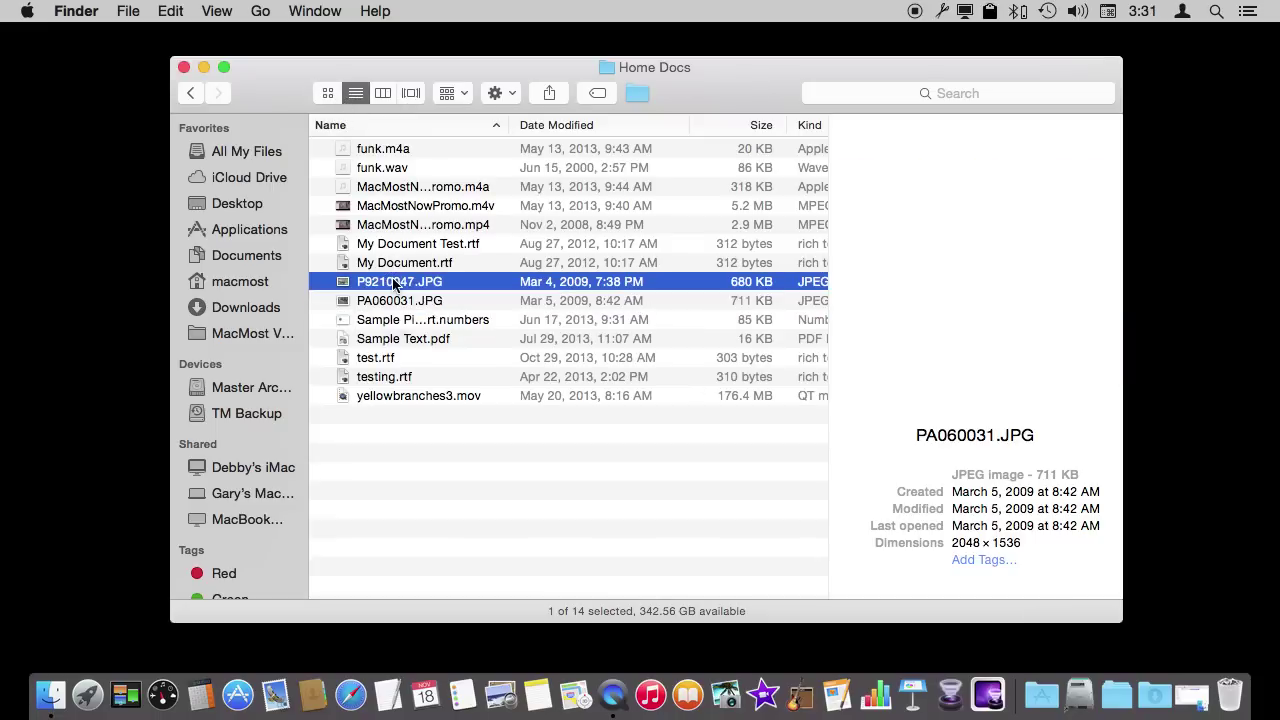
{"action": "key", "text": "Down"}
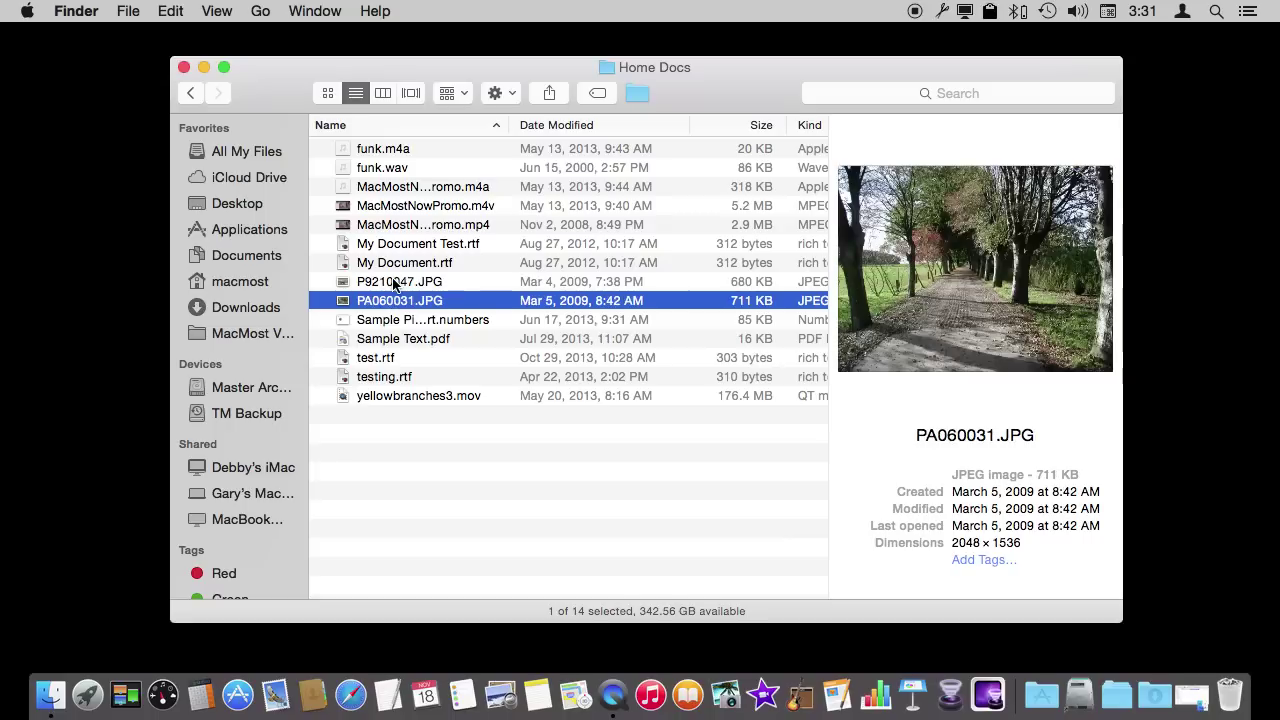
{"action": "key", "text": "Up"}
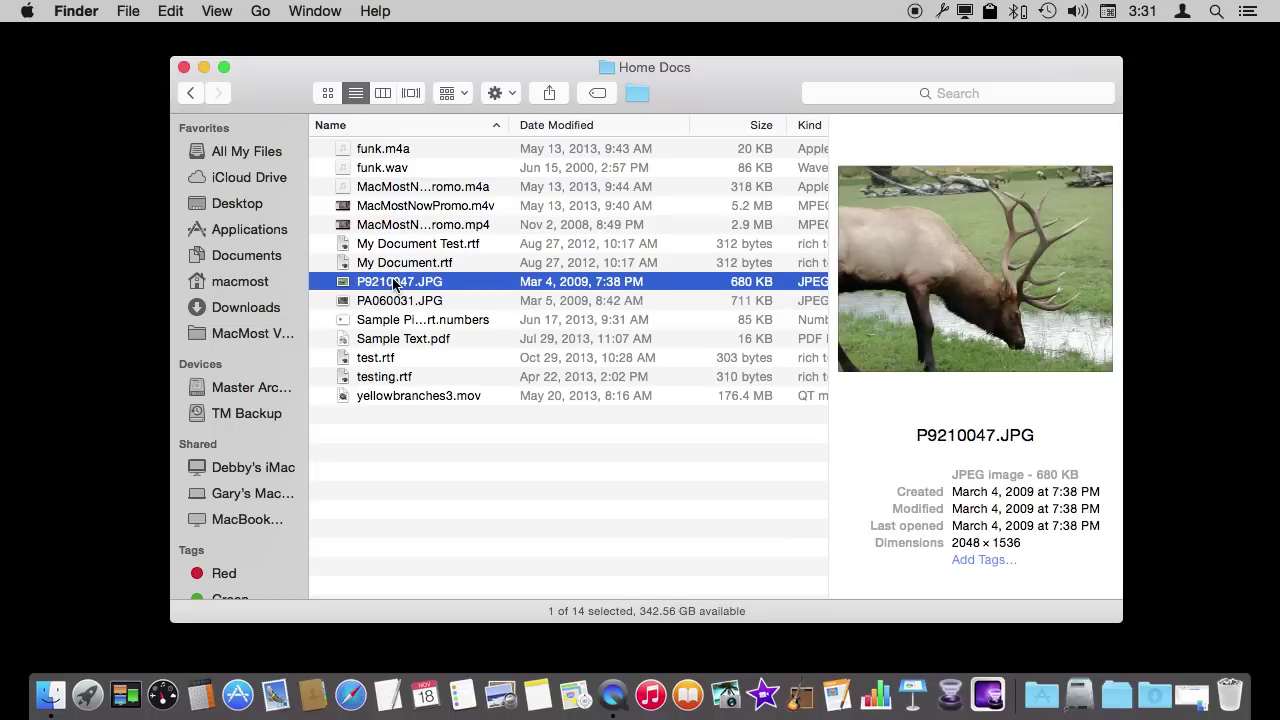
{"action": "key", "text": "Up"}
{"action": "key", "text": "Up"}
{"action": "key", "text": "Down"}
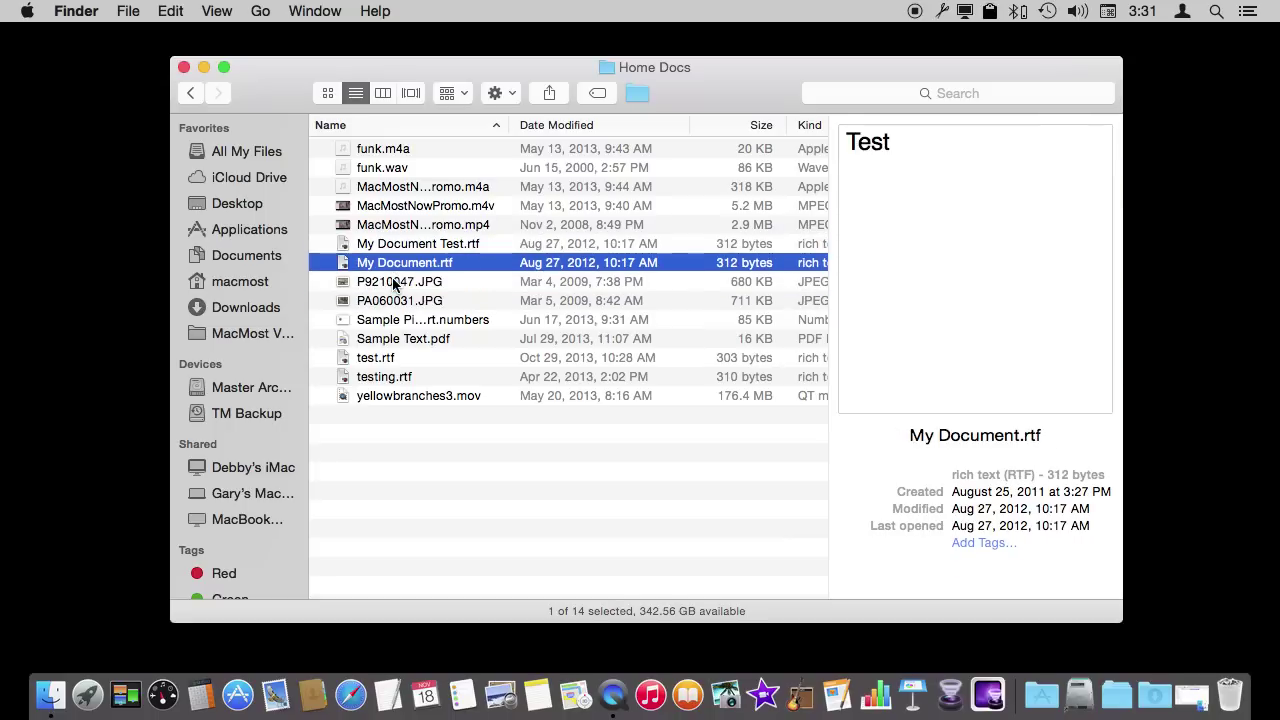
{"action": "key", "text": "Down"}
{"action": "key", "text": "Down"}
{"action": "key", "text": "Down"}
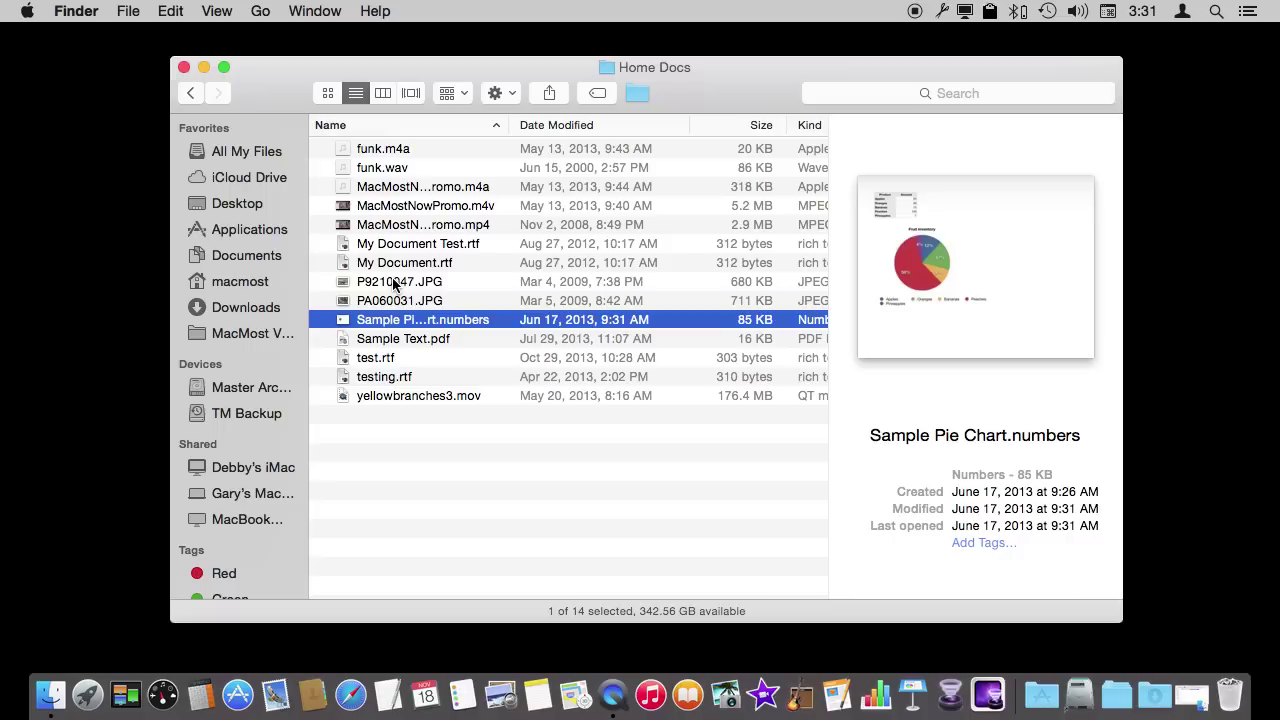
{"action": "key", "text": "Up"}
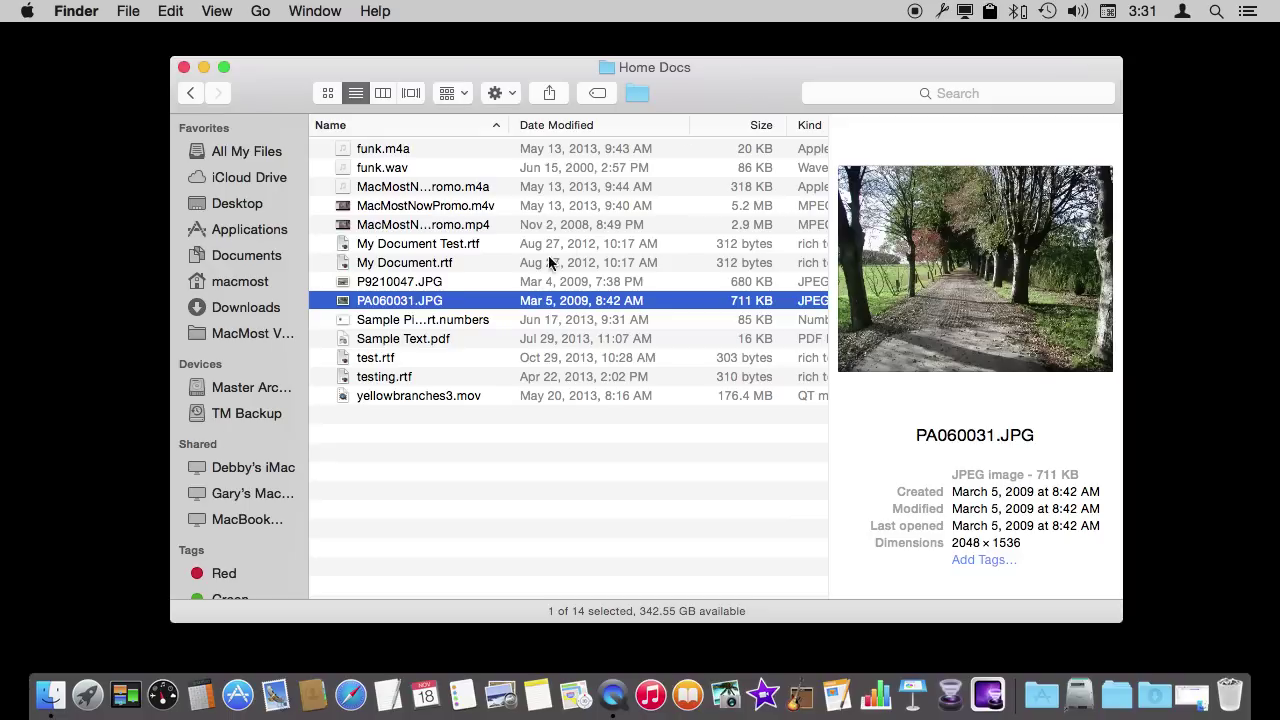
Play funk.m4a in the preview pane, then preview PA060031.JPG and play yellowbranches3.mov
{"action": "left_click", "coordinate": [380, 150]}
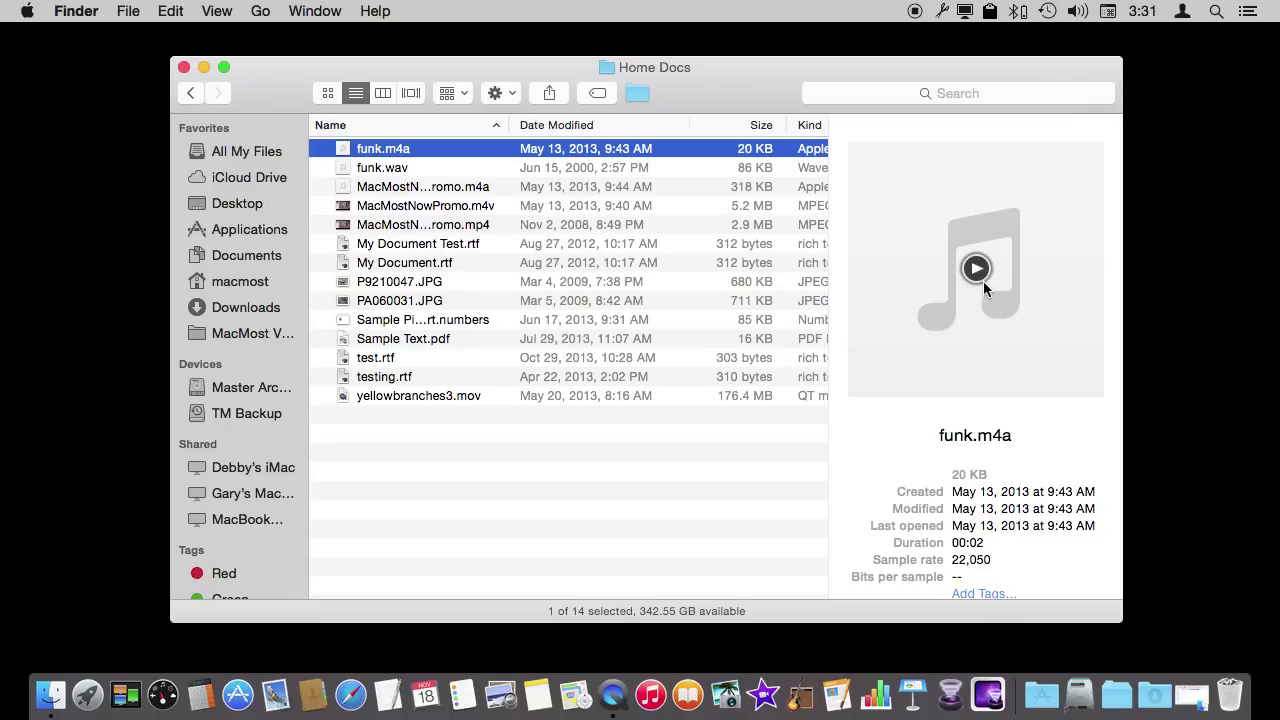
{"action": "mouse_move", "coordinate": [976, 268]}
{"action": "left_click", "coordinate": [977, 268]}
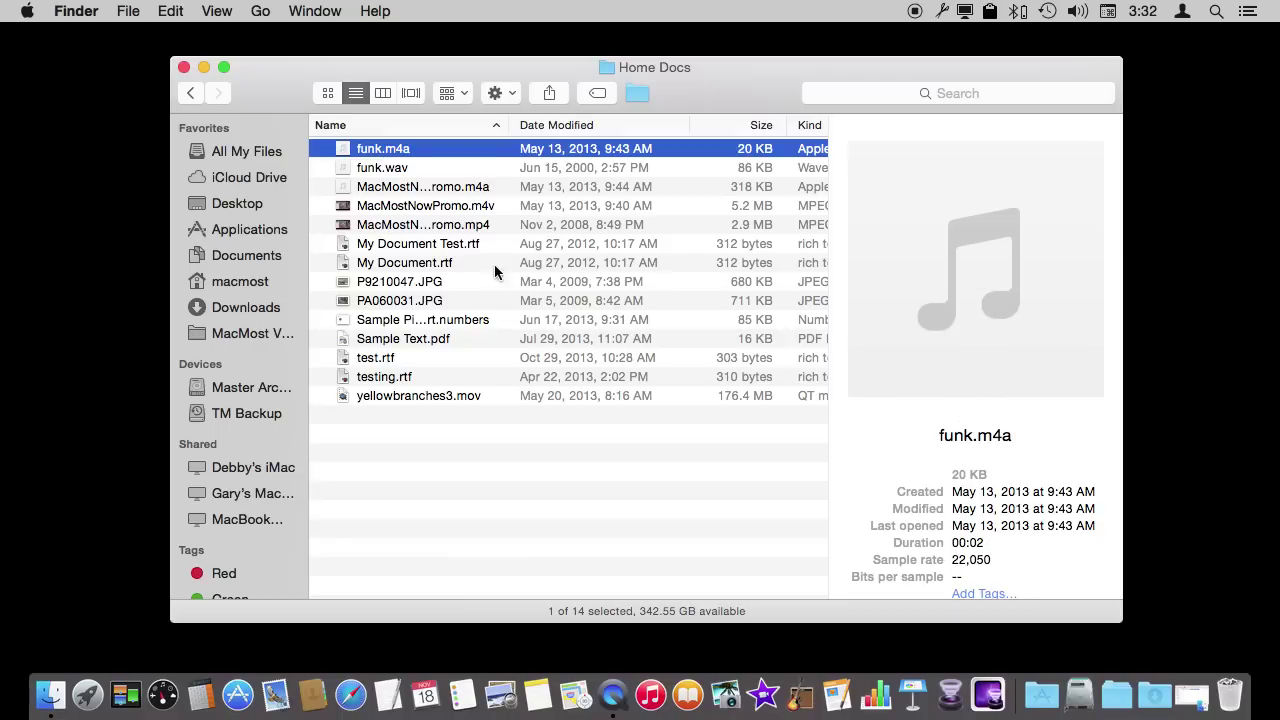
{"action": "left_click", "coordinate": [424, 301]}
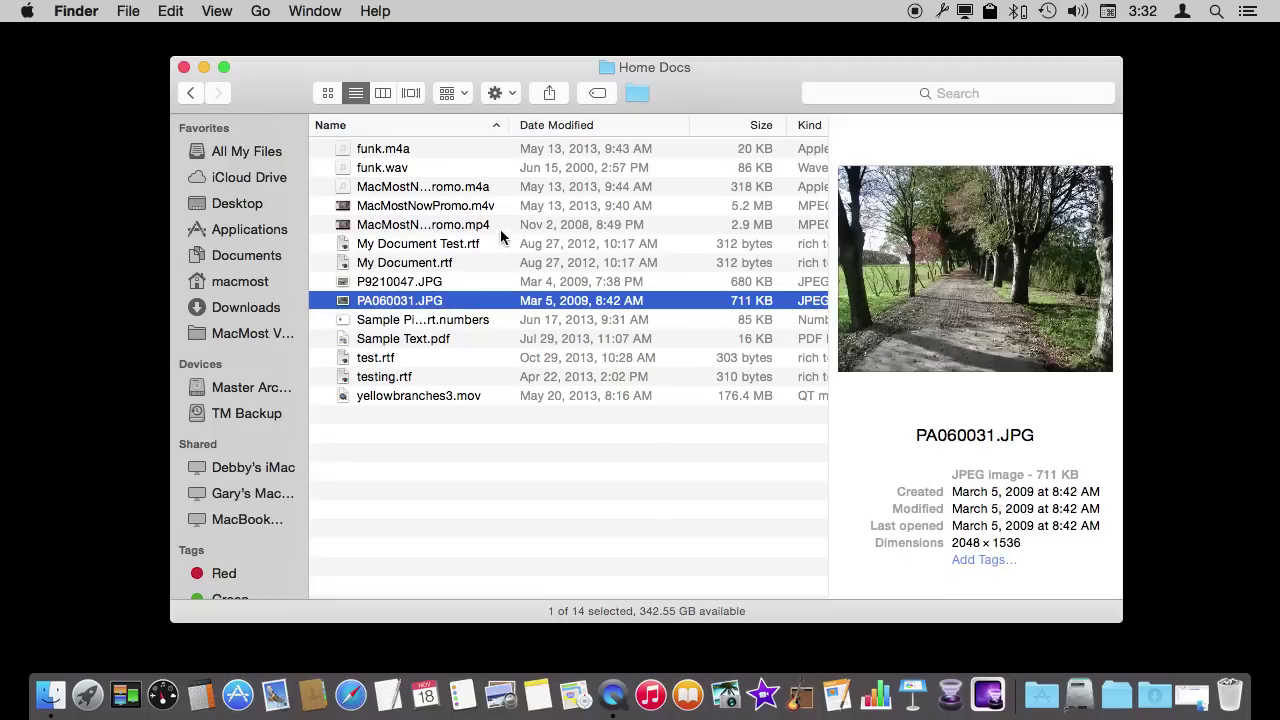
{"action": "left_click", "coordinate": [416, 397]}
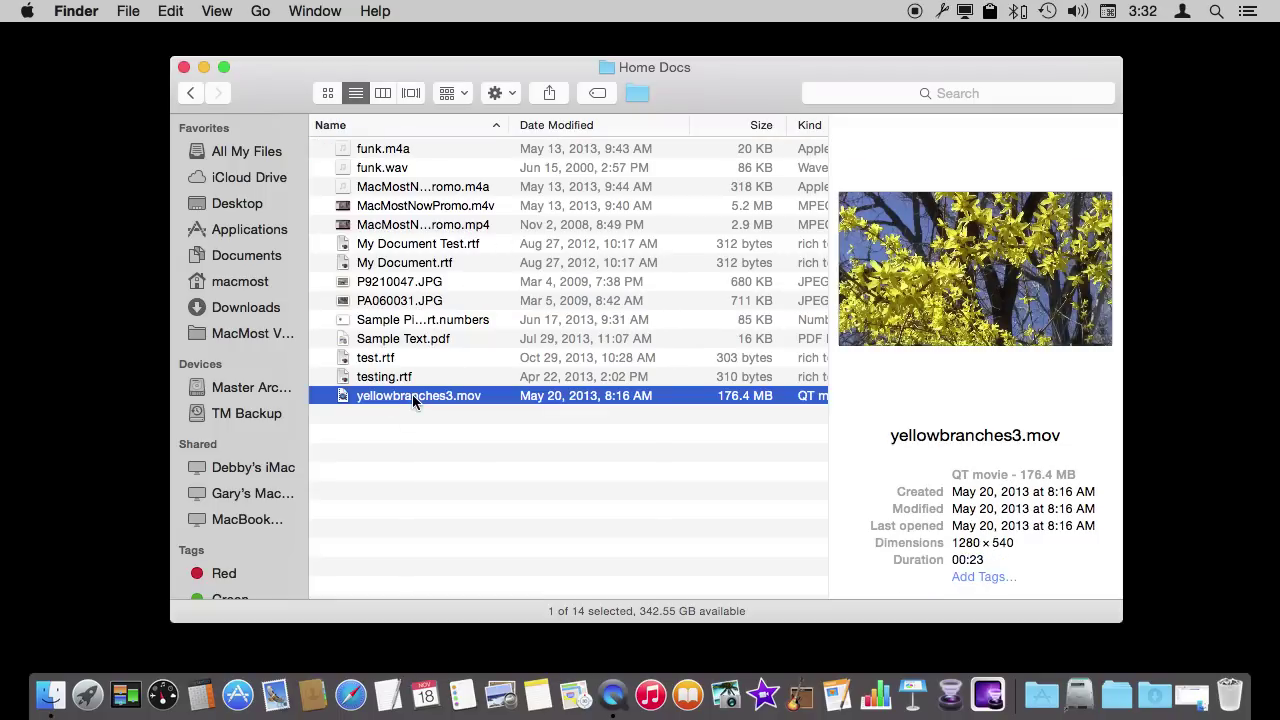
{"action": "left_click", "coordinate": [975, 268]}
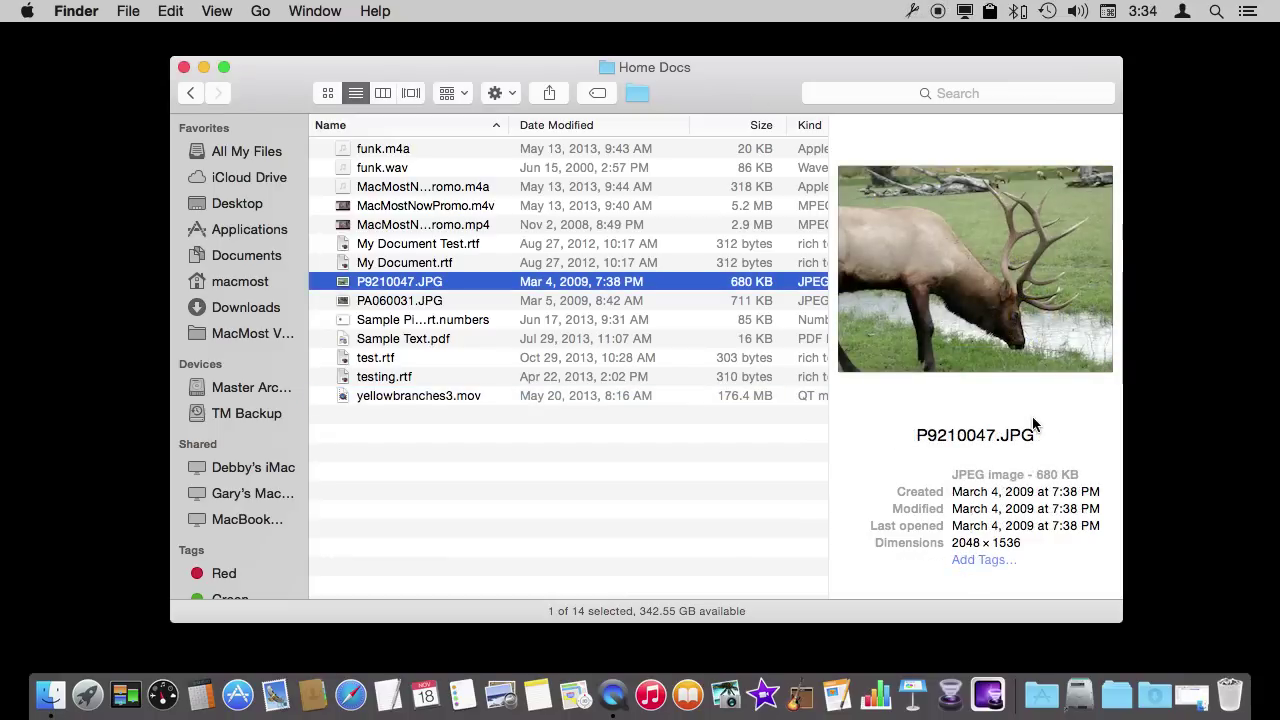
{"action": "left_click", "coordinate": [959, 560]}
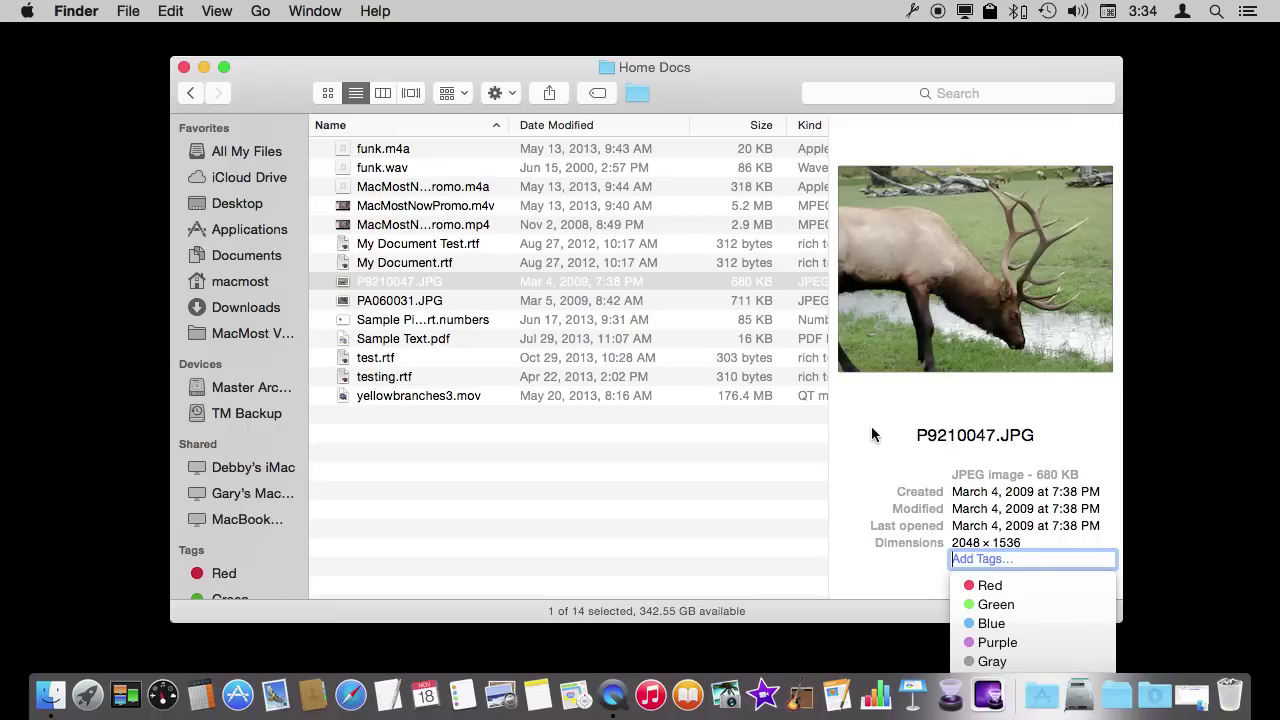
{"action": "left_click", "coordinate": [594, 94]}
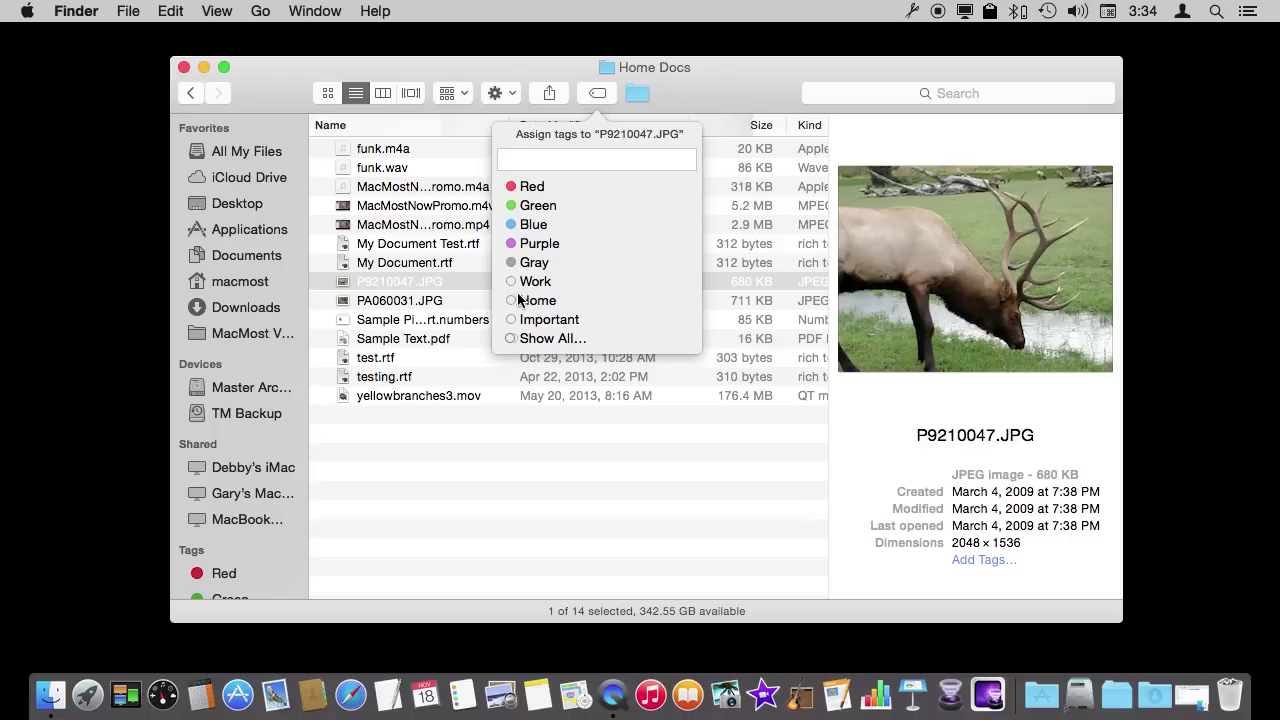
{"action": "left_click", "coordinate": [757, 99]}
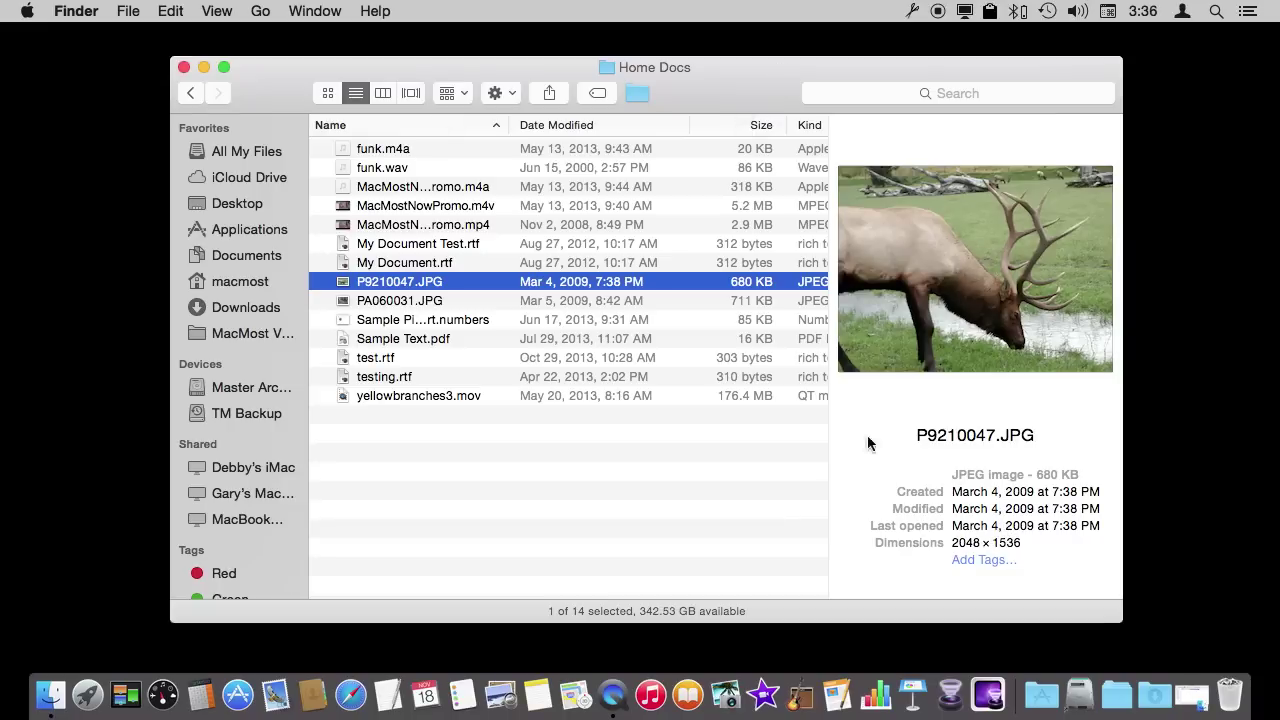
{"action": "double_click", "coordinate": [987, 266]}
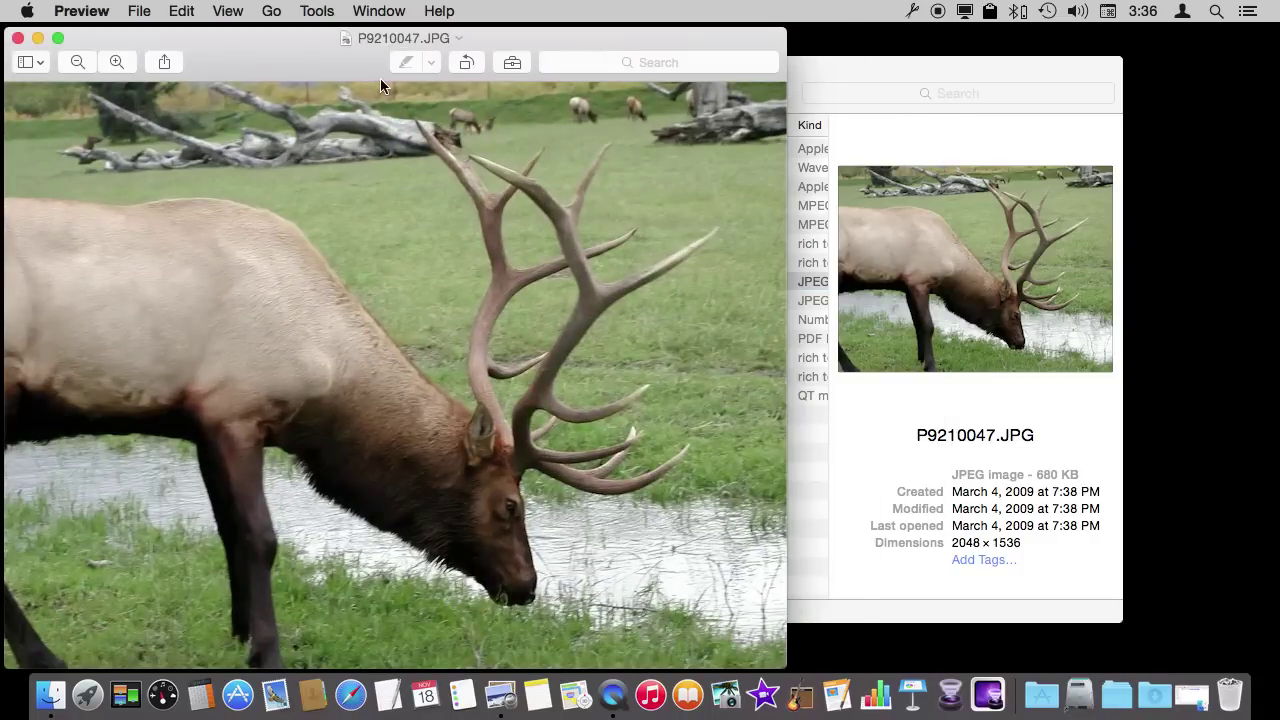
{"action": "left_click", "coordinate": [17, 38]}
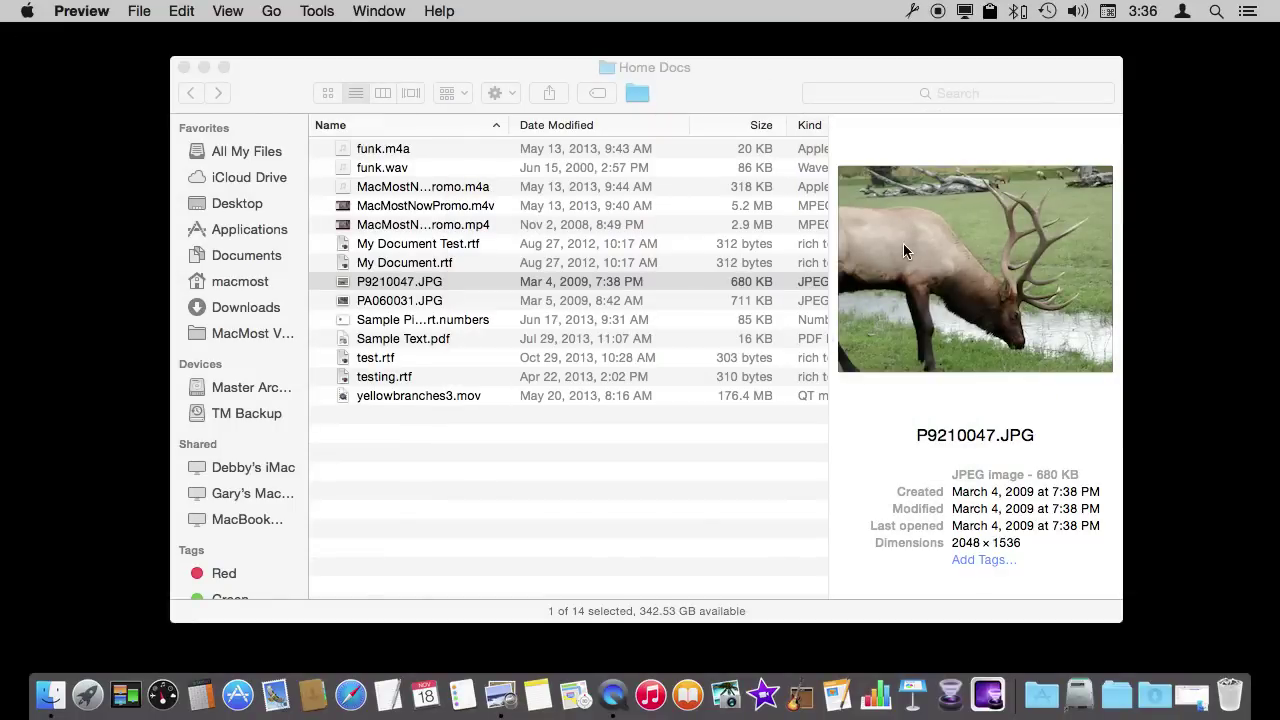
{"action": "left_click", "coordinate": [420, 288]}
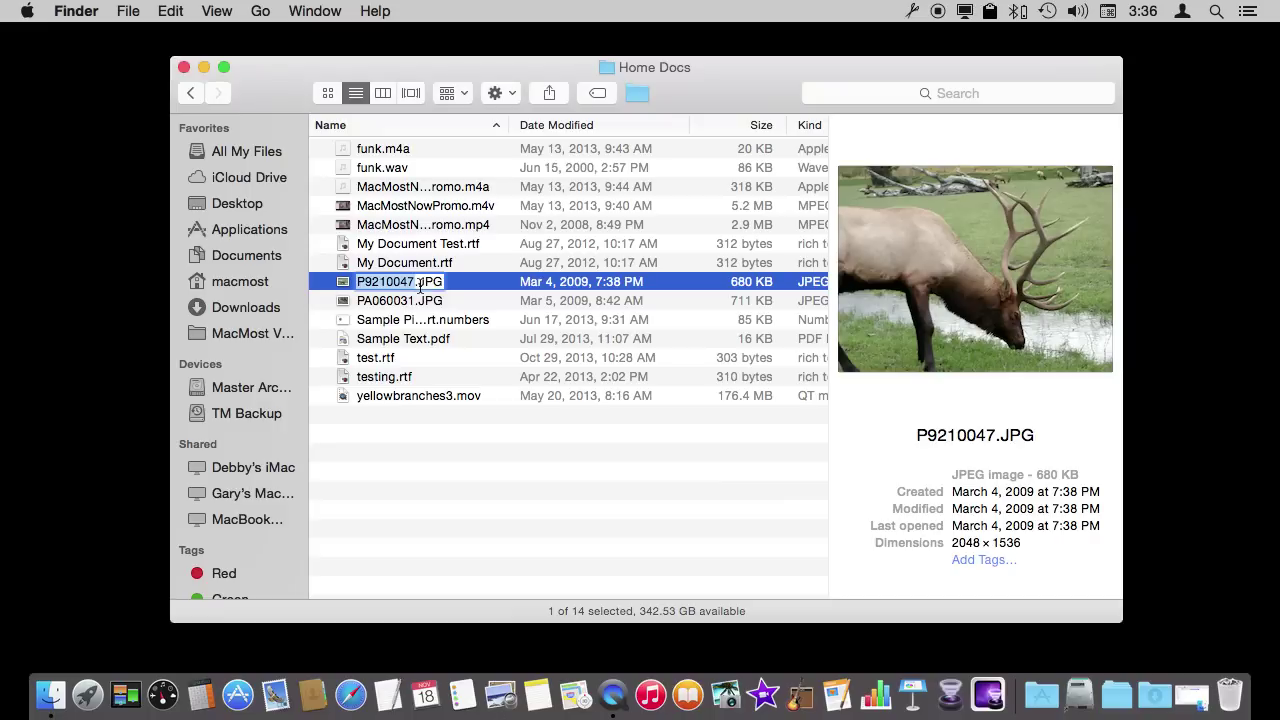
Open a Quick Look of P9210047.JPG, shrink it and move it to the lower left
{"action": "key", "text": "Return"}
{"action": "key", "text": "space"}
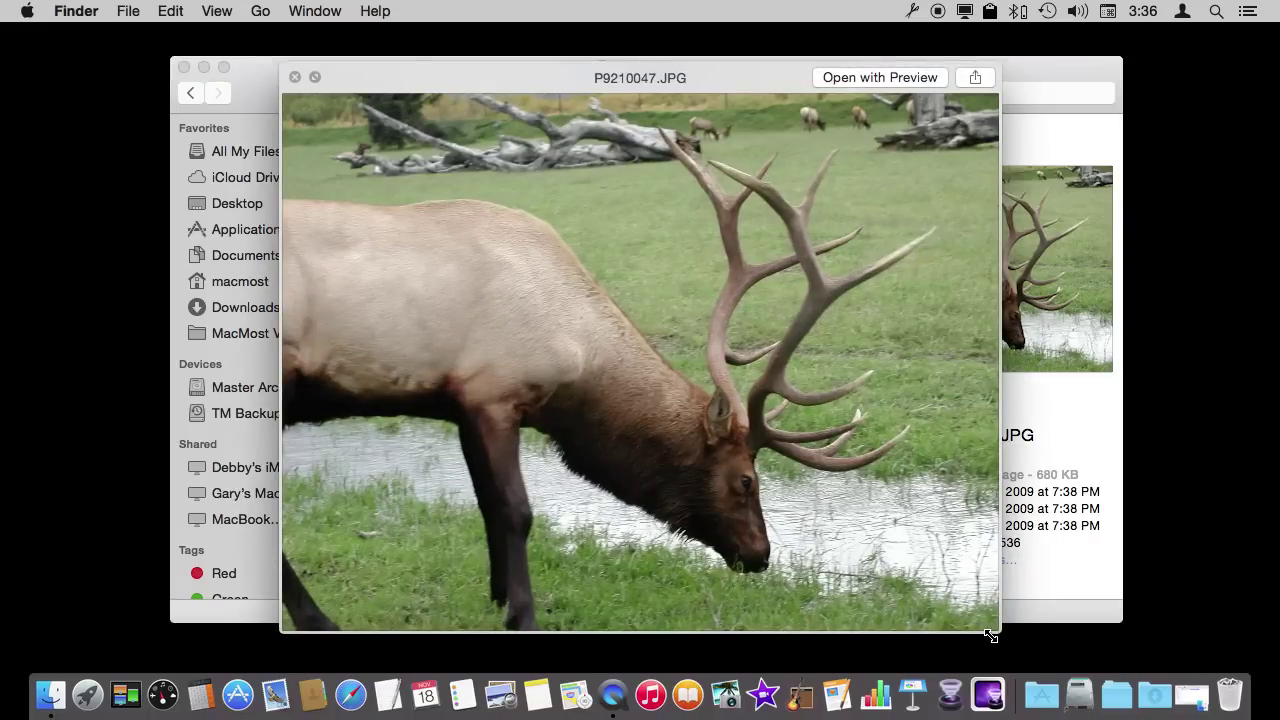
{"action": "mouse_move", "coordinate": [991, 629]}
{"action": "left_mouse_down"}
{"action": "mouse_move", "coordinate": [655, 282]}
{"action": "mouse_move", "coordinate": [534, 306]}
{"action": "mouse_move", "coordinate": [737, 417]}
{"action": "mouse_move", "coordinate": [648, 374]}
{"action": "left_mouse_up"}
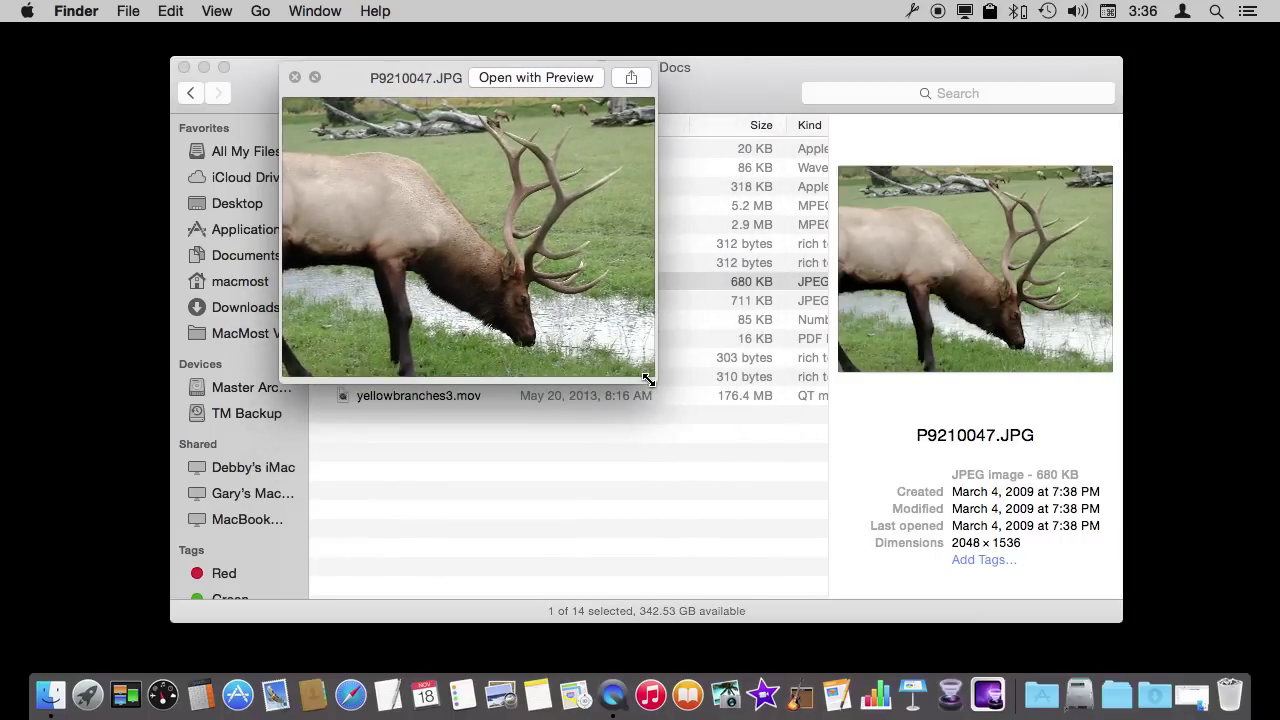
{"action": "mouse_move", "coordinate": [345, 75]}
{"action": "left_mouse_down"}
{"action": "mouse_move", "coordinate": [104, 270]}
{"action": "mouse_move", "coordinate": [84, 350]}
{"action": "left_mouse_up"}
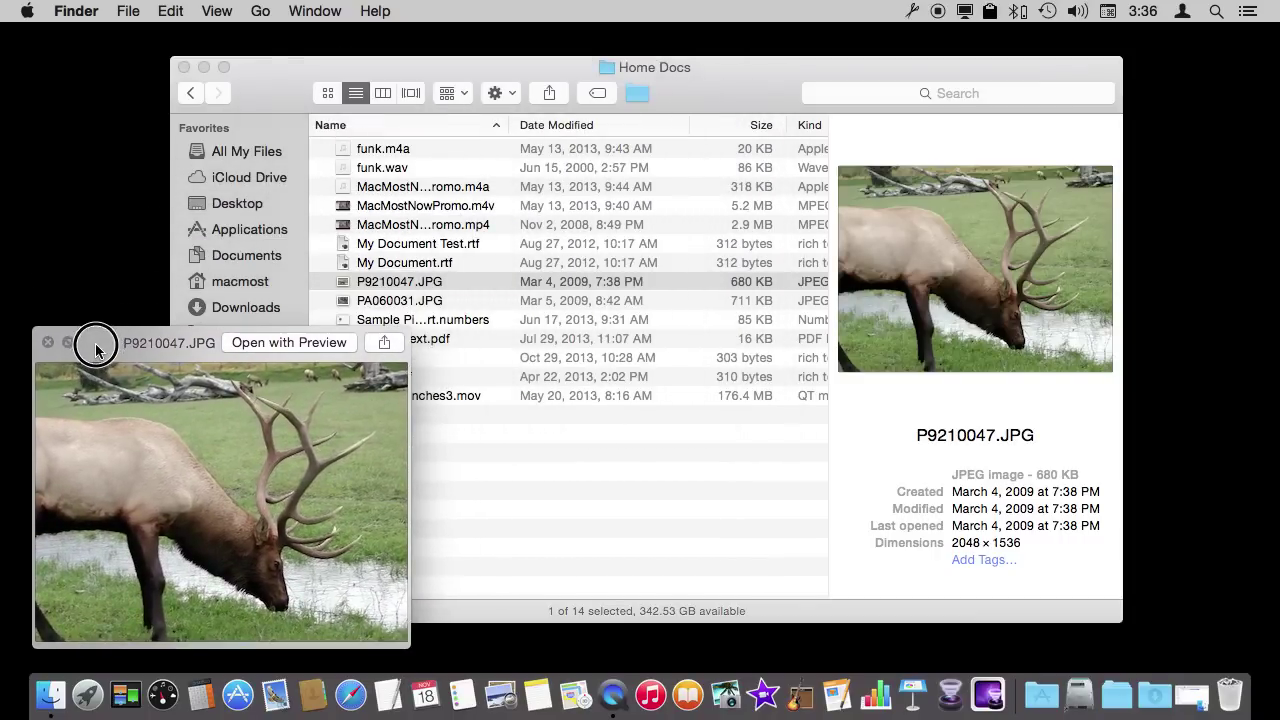
Reselect P9210047.JPG without renaming it, then browse up to MacMostNowPromo.mp4
{"action": "left_click", "coordinate": [378, 286]}
{"action": "key", "text": "Return"}
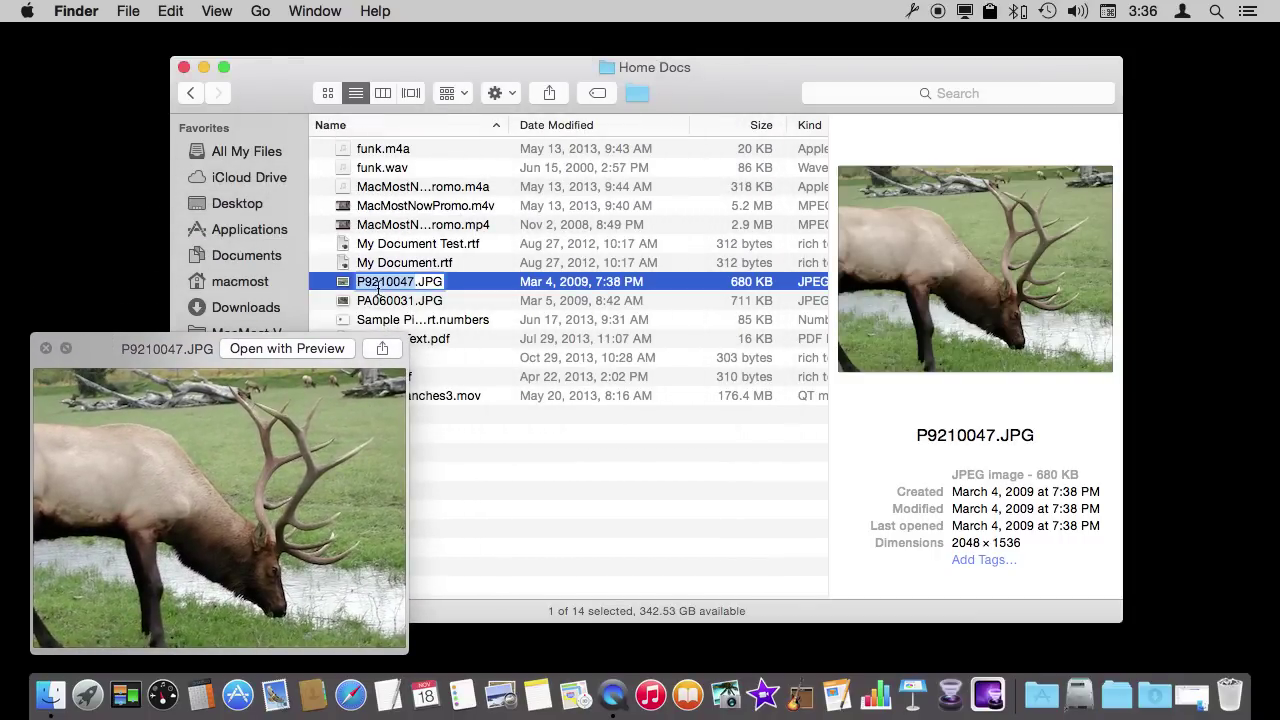
{"action": "left_click", "coordinate": [346, 285]}
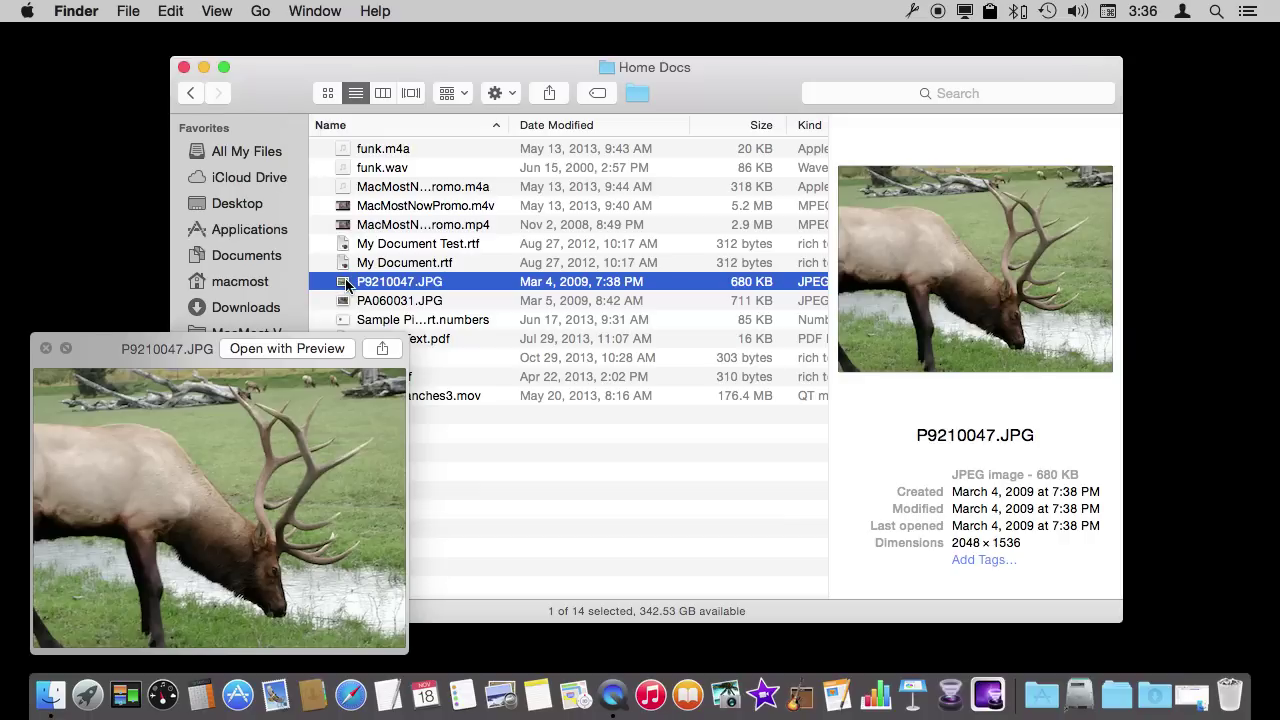
{"action": "key", "text": "Down"}
{"action": "key", "text": "Up"}
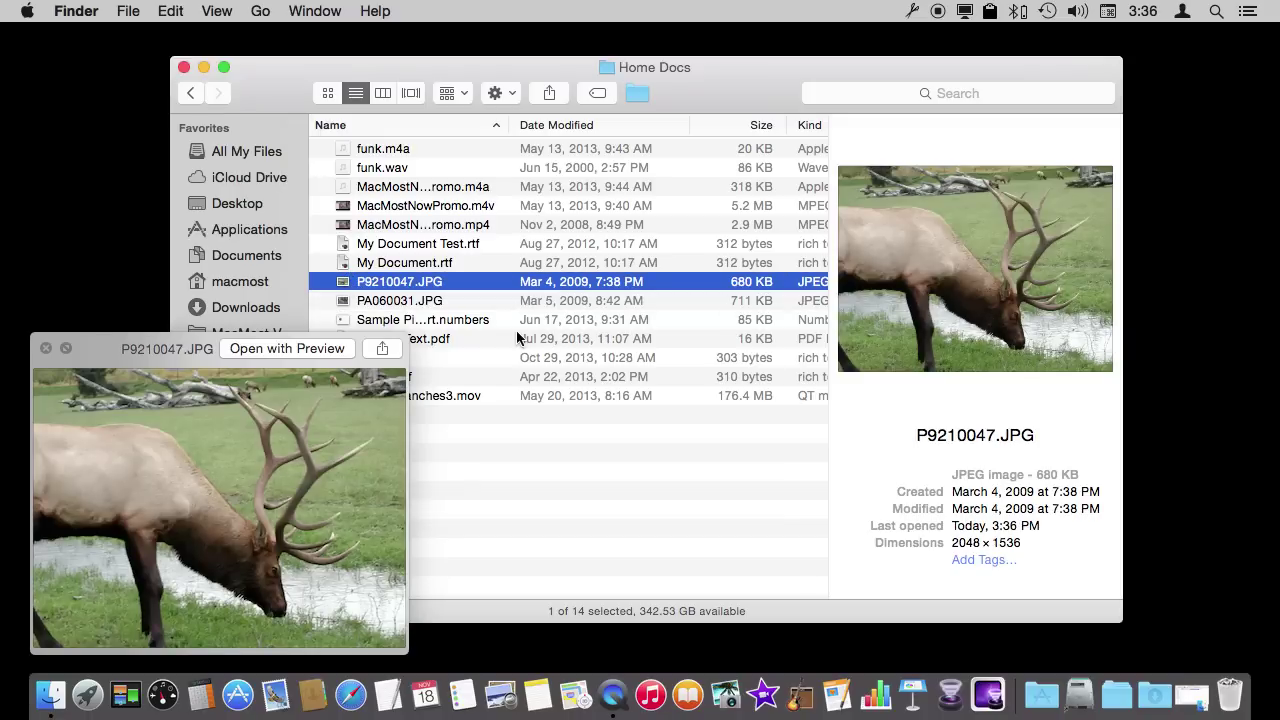
{"action": "key", "text": "Down"}
{"action": "key", "text": "Up"}
{"action": "key", "text": "Up"}
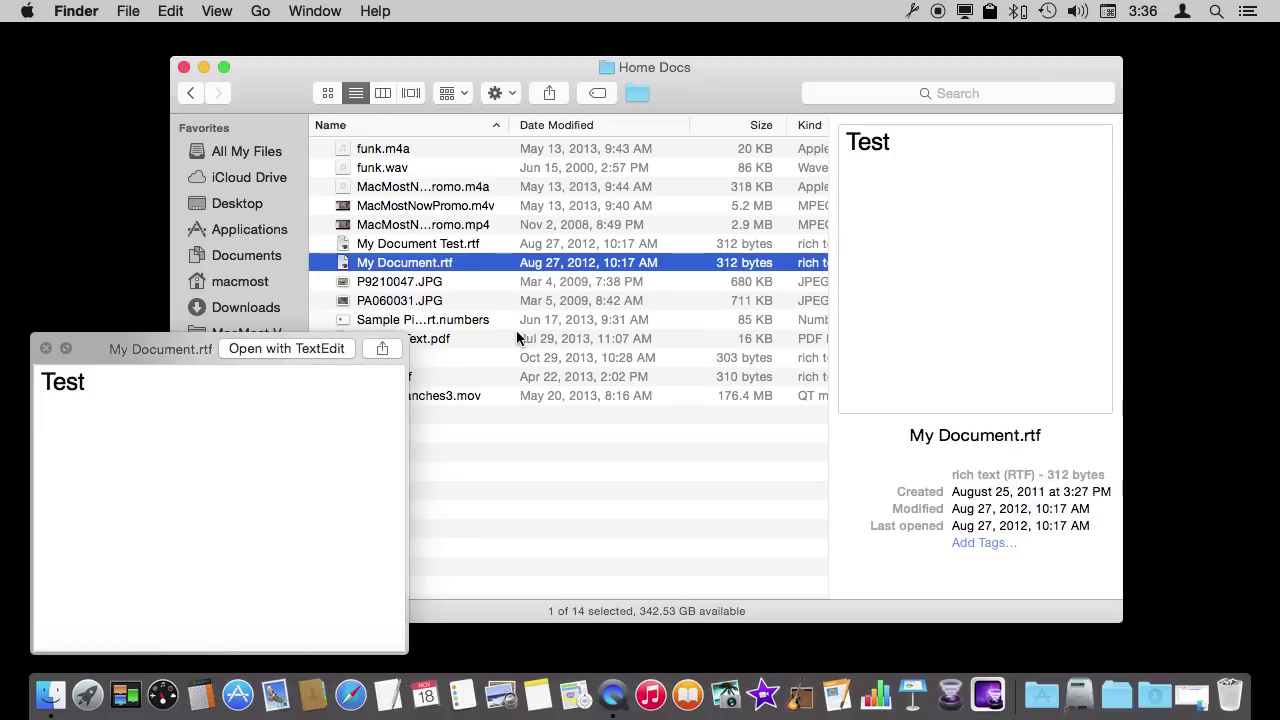
{"action": "key", "text": "Up"}
{"action": "key", "text": "Up"}
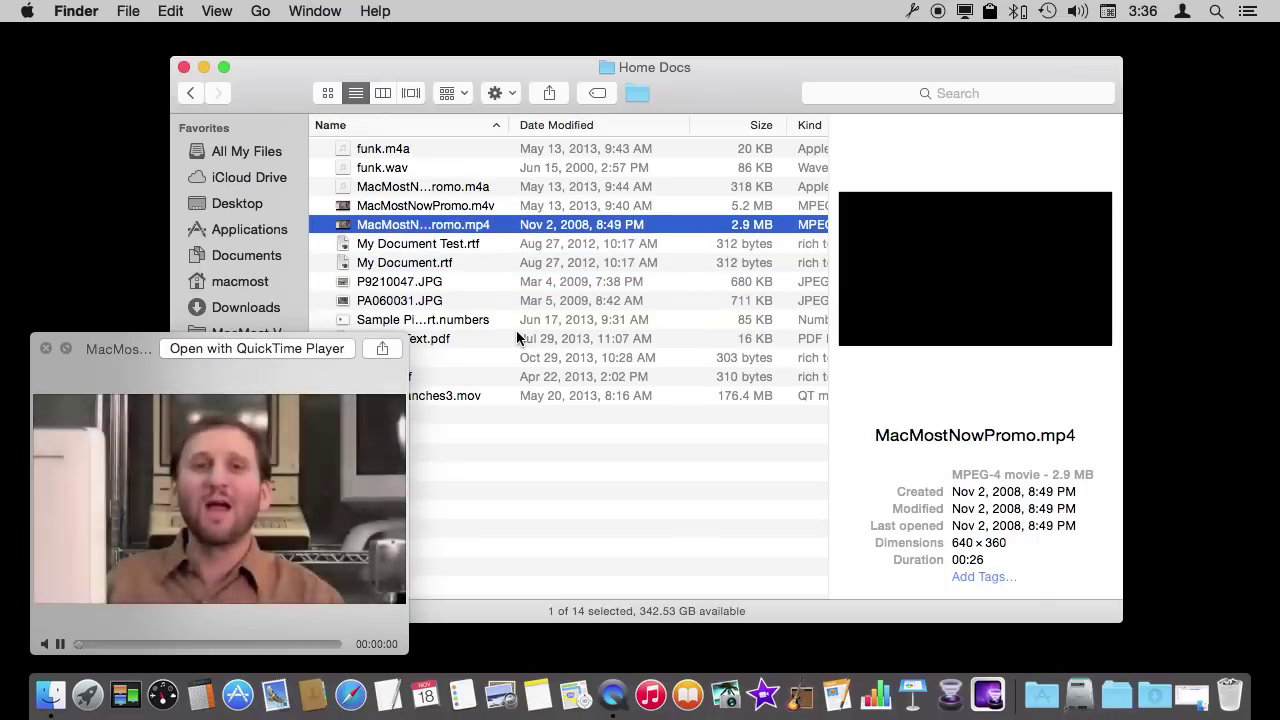